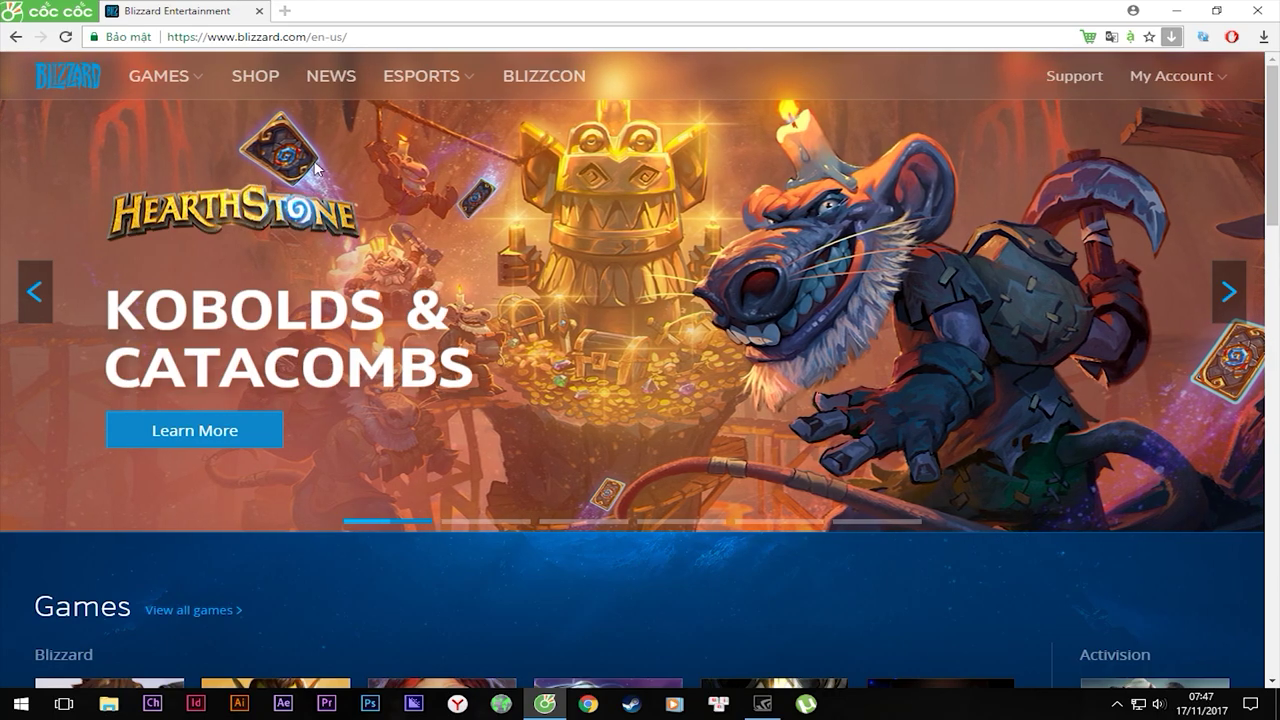
Step: Scroll through the Blizzard.com home page, then open the My Account dropdown menu
scroll(293, 172, down, 6)
click(373, 37)
click(407, 24)
click(407, 28)
click(407, 28)
scroll(849, 200, down, 10)
scroll(886, 270, up, 6)
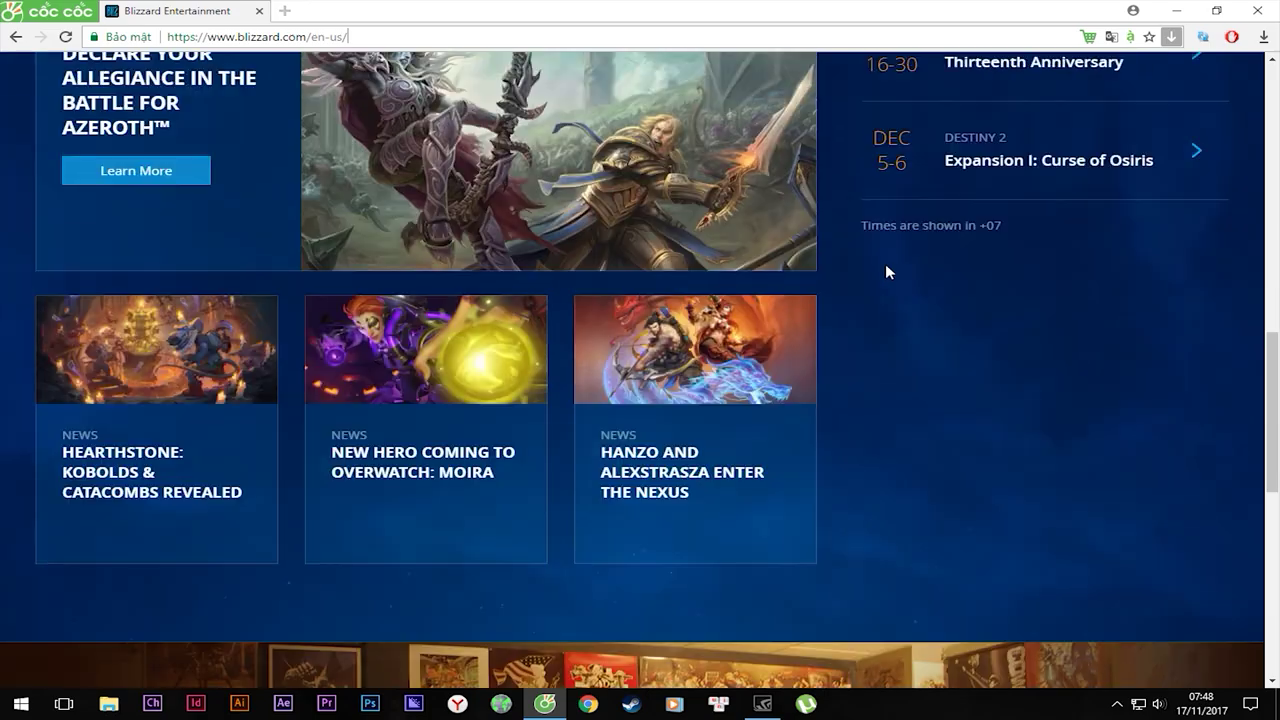
scroll(886, 270, up, 8)
scroll(846, 275, down, 13)
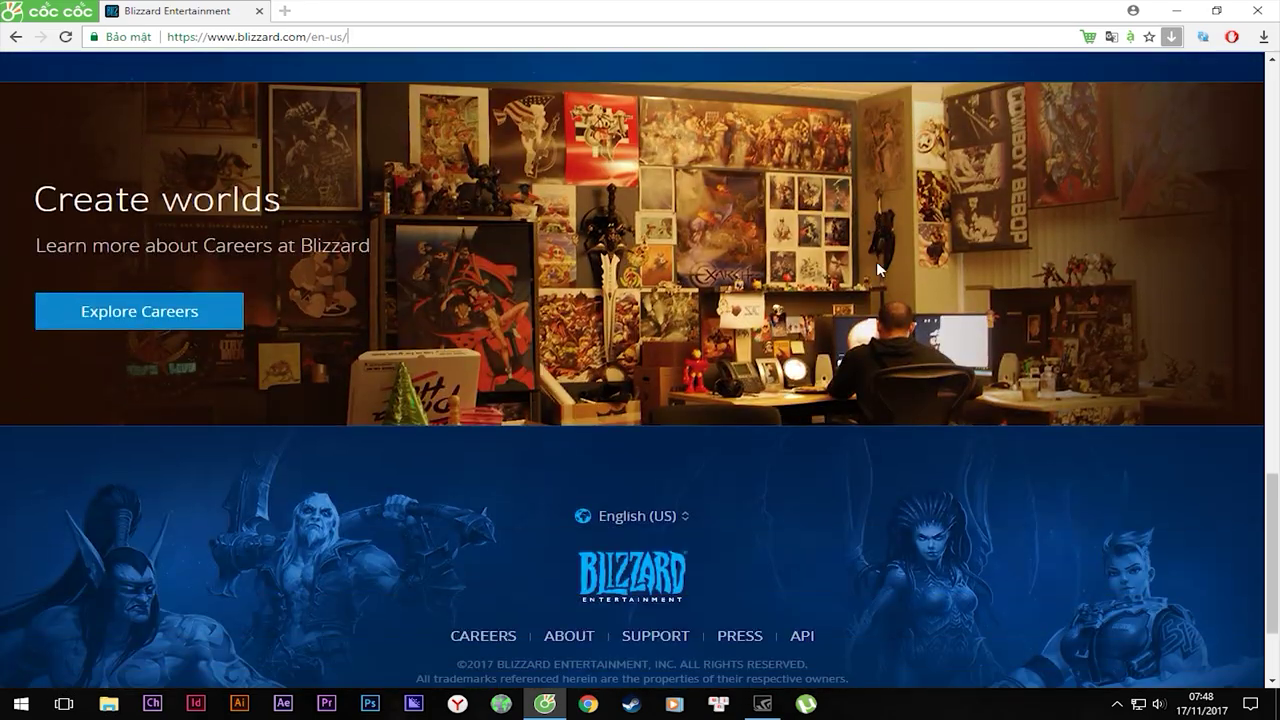
scroll(878, 263, down, 3)
scroll(1006, 243, up, 15)
scroll(853, 193, up, 1)
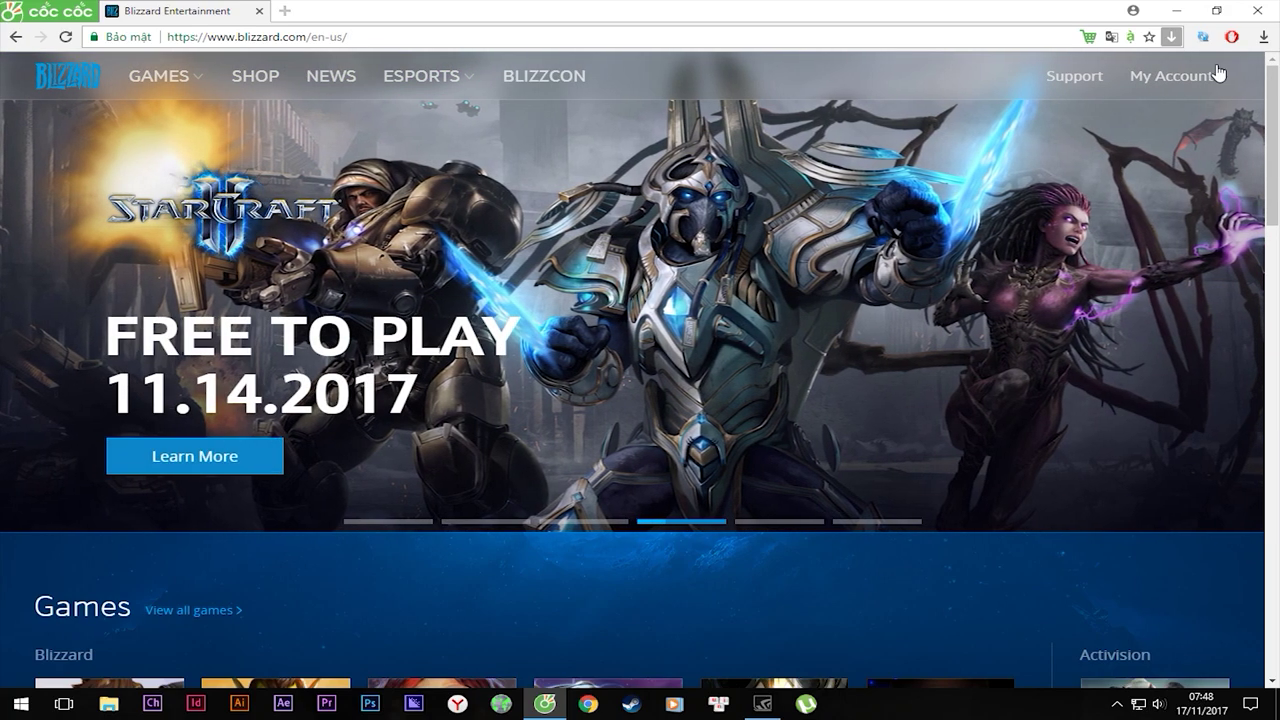
click(1220, 77)
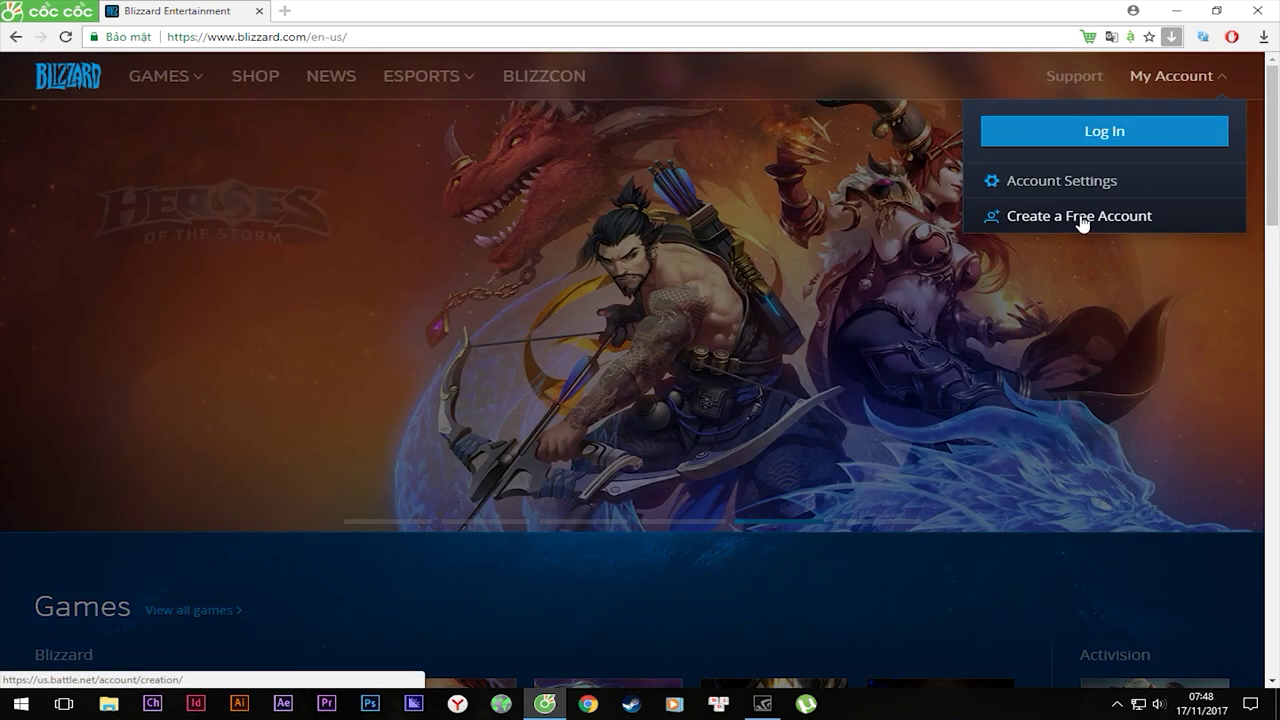
Step: Start a free account and enter the first and last name
click(1063, 220)
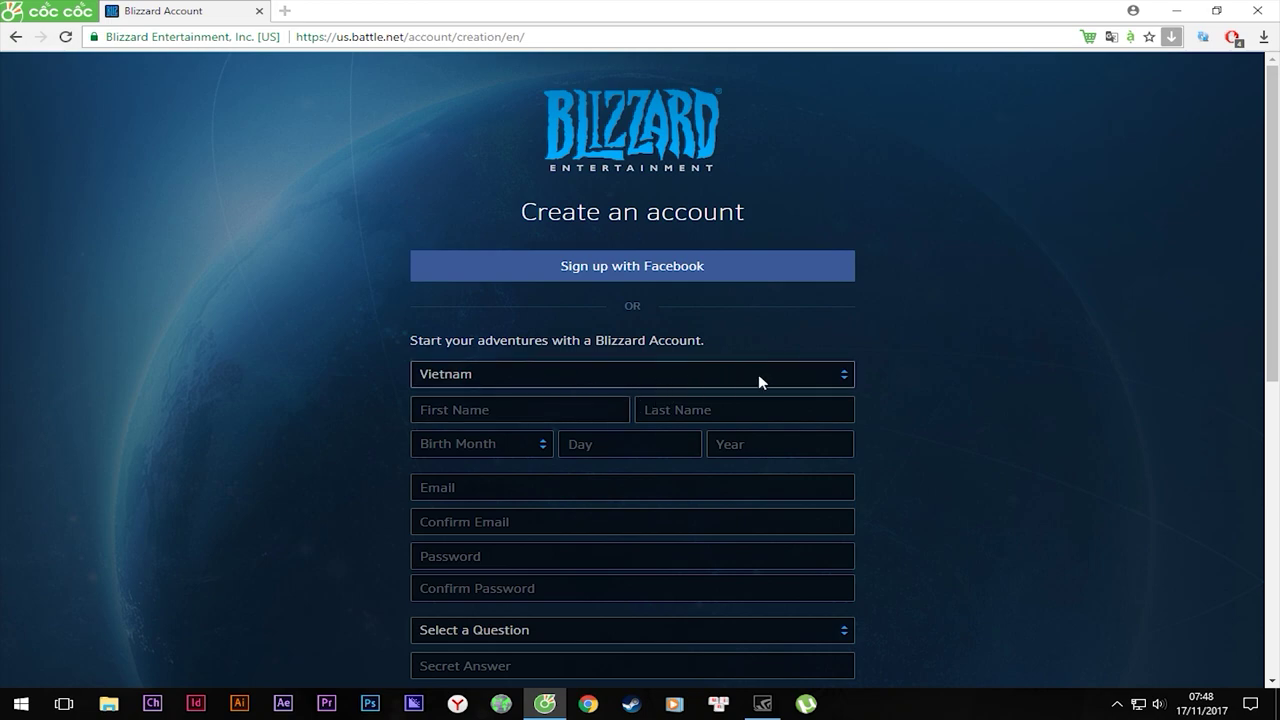
text(PC CRack)
click(700, 410)
text(GAmnin)
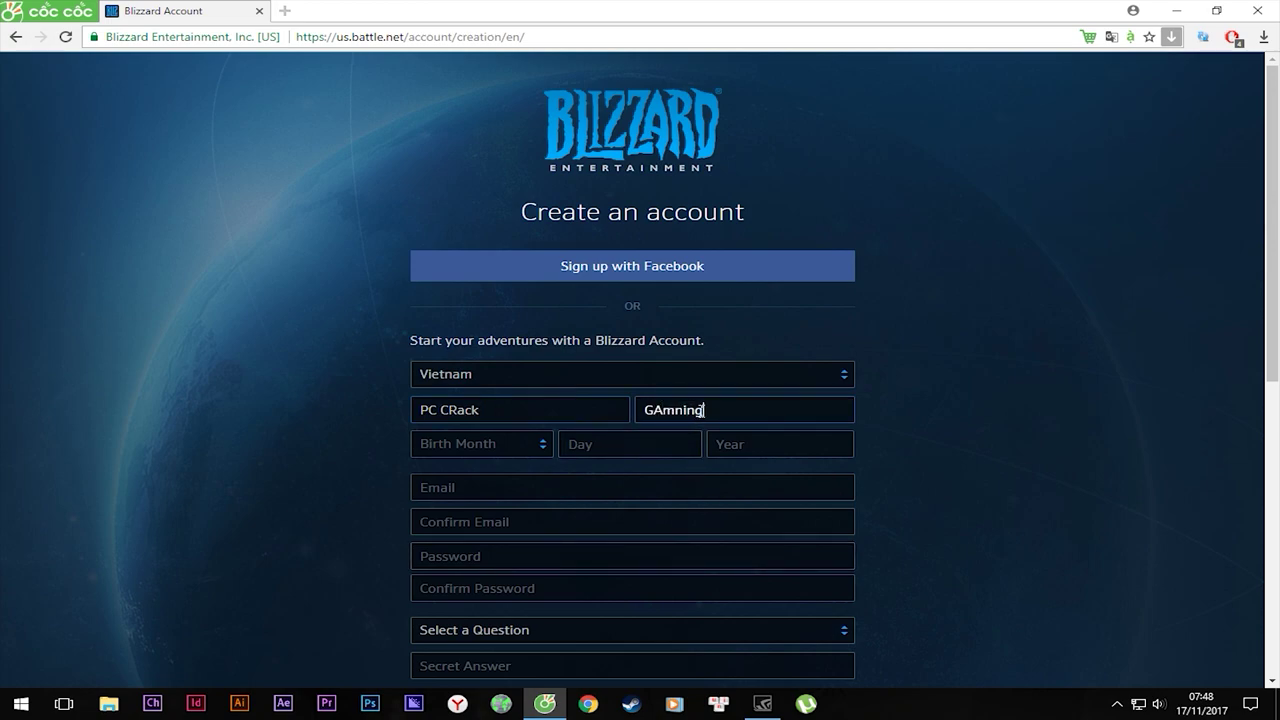
text(g)
Step: Set the birth date to April 12, 1994
click(527, 445)
click(470, 529)
key(Tab)
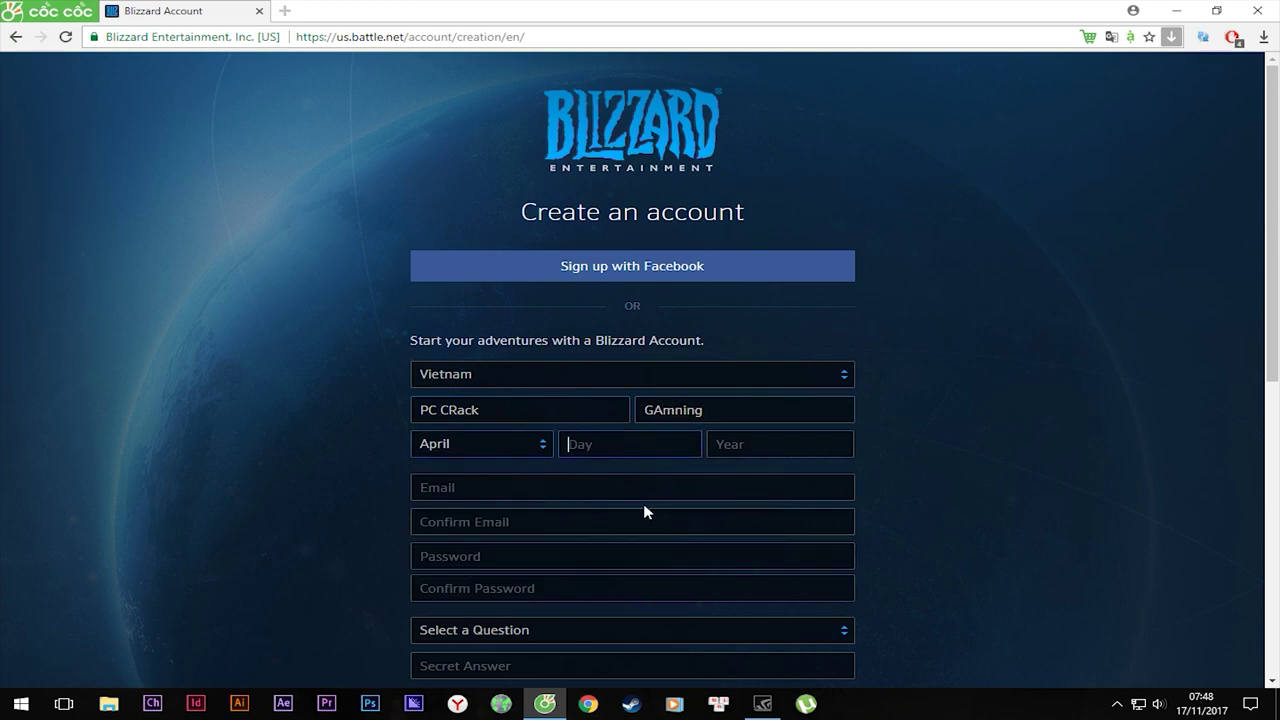
text(12)
click(765, 443)
text(1994)
Step: Enter the e-mail address, fix its ending to .com, and paste it into Confirm Email
click(566, 498)
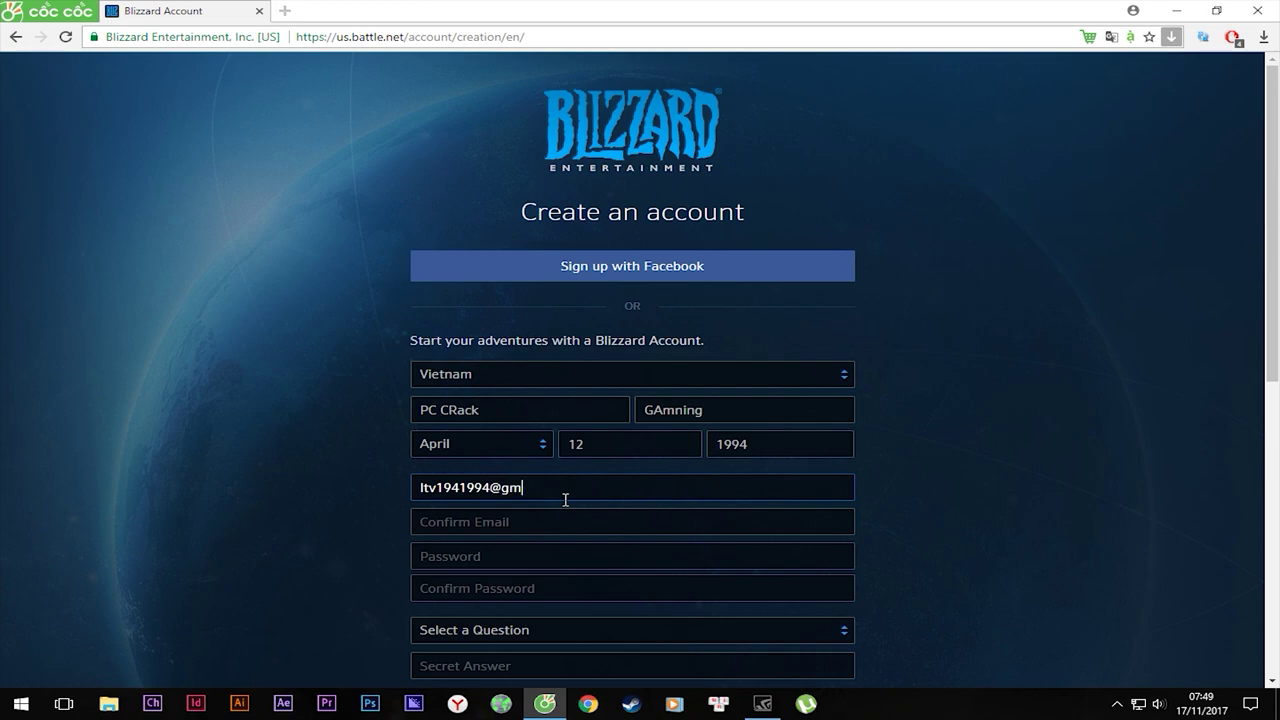
key(ctrl+a)
key(ctrl+c)
click(598, 524)
key(ctrl+v)
click(571, 563)
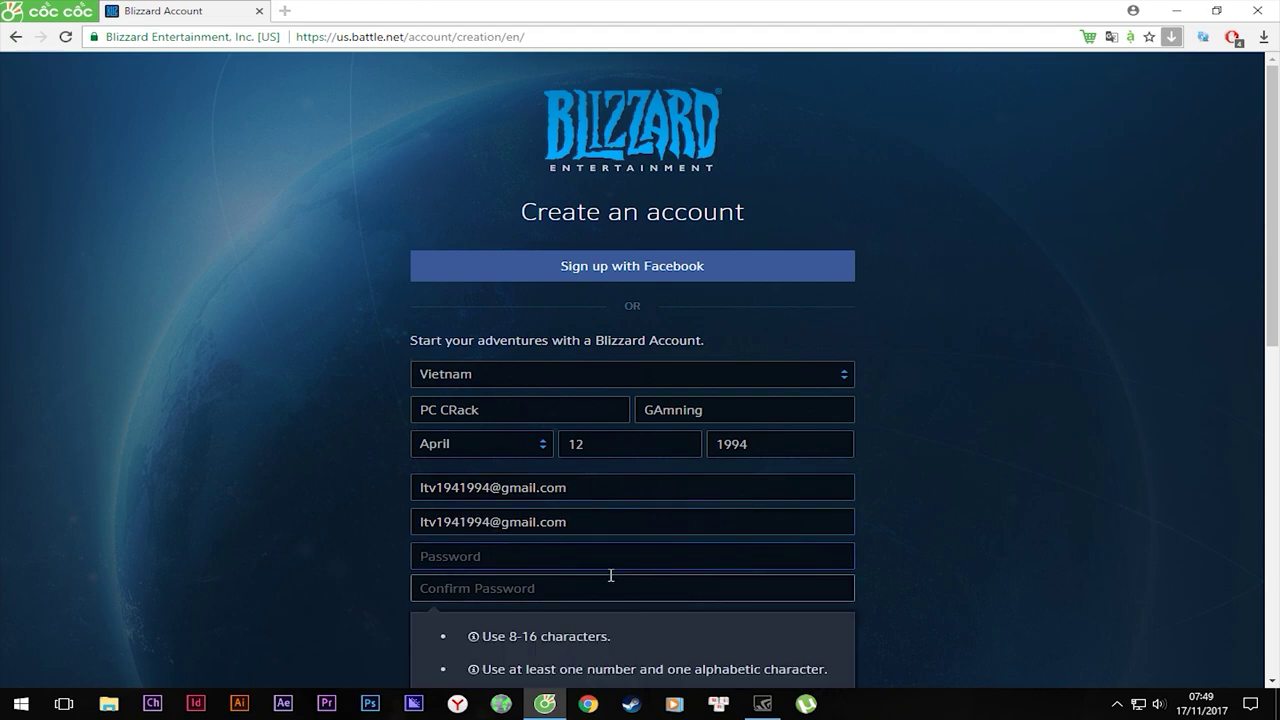
scroll(920, 505, down, 3)
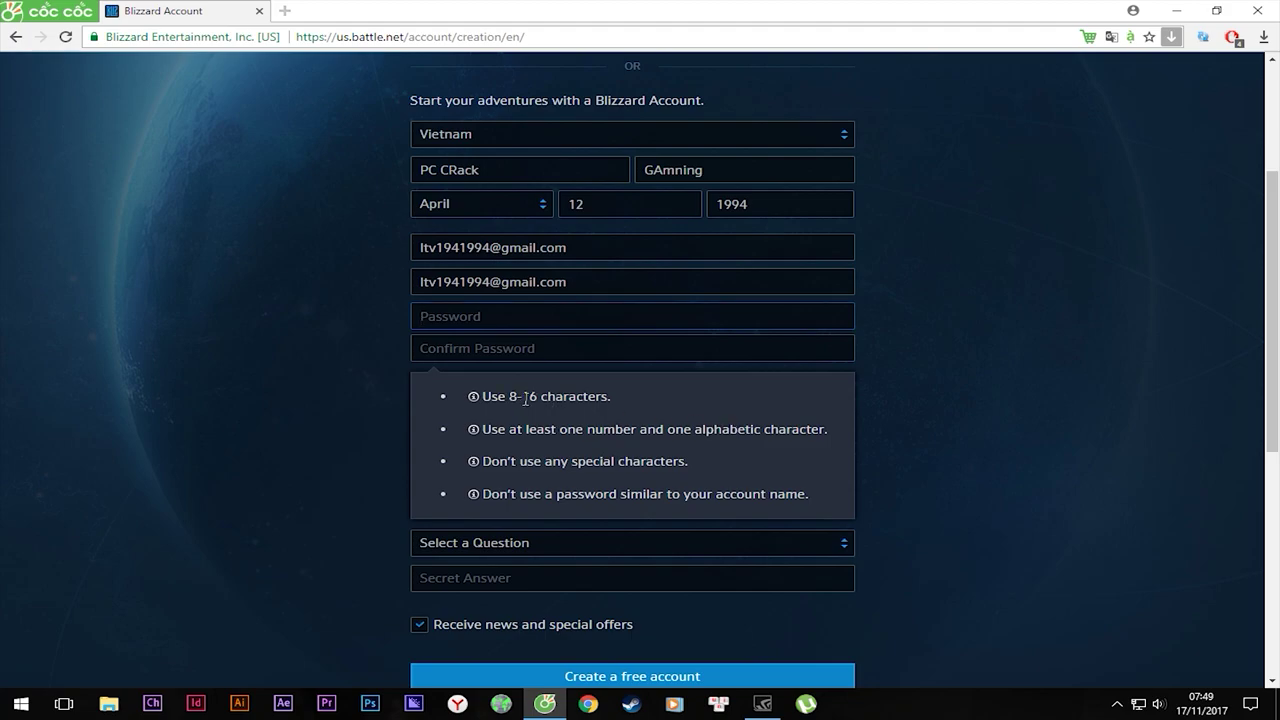
Step: Enter the account password in both Password and Confirm Password
click(512, 317)
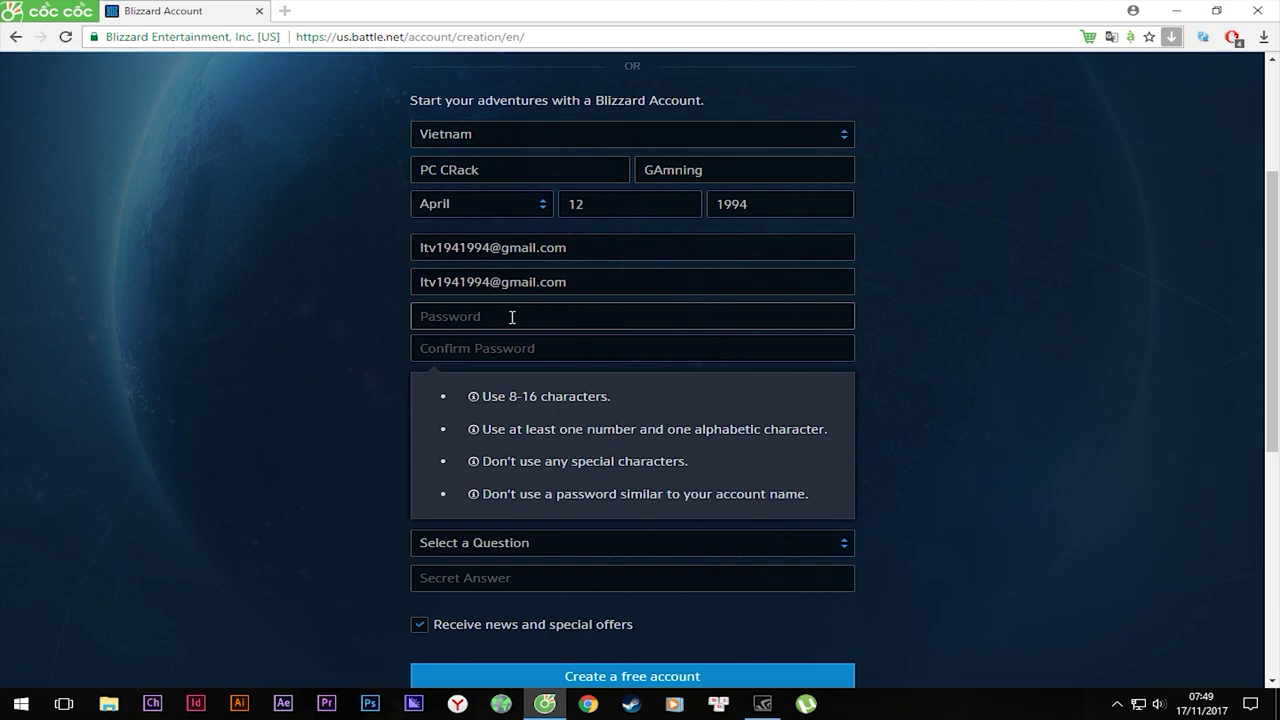
text(•••••••)
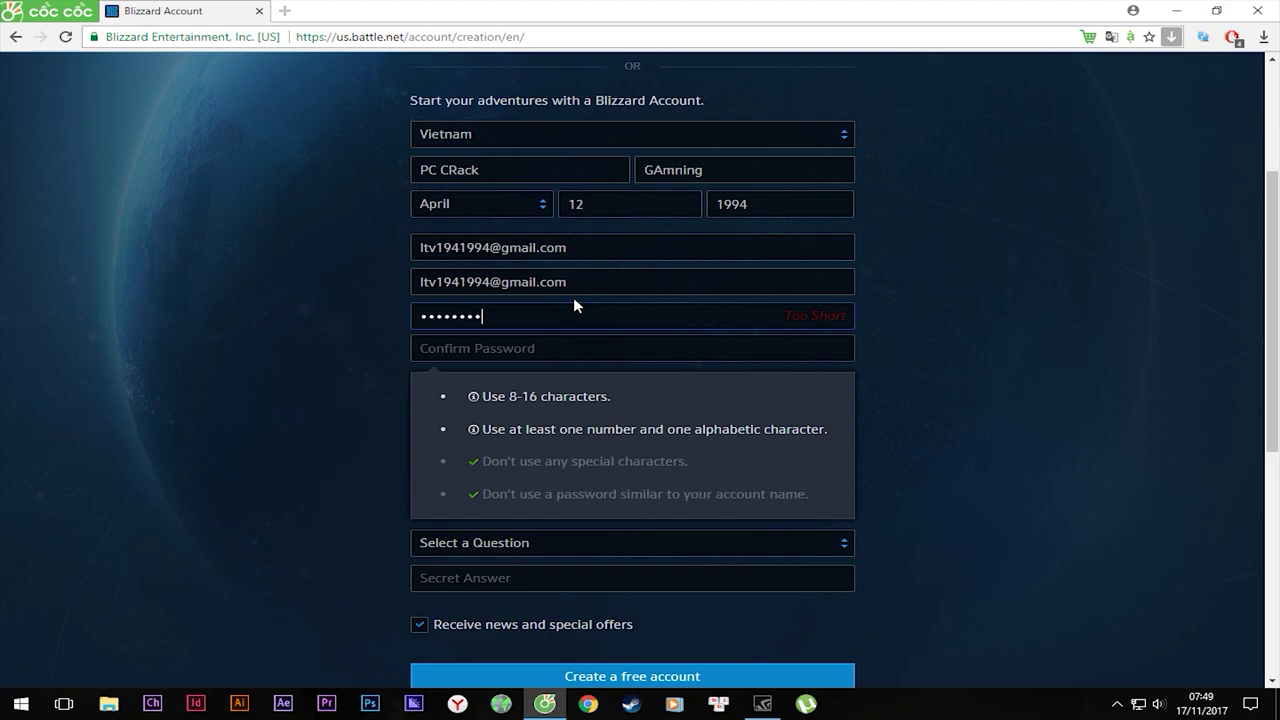
text(•••)
key(Tab)
text(••••••••••)
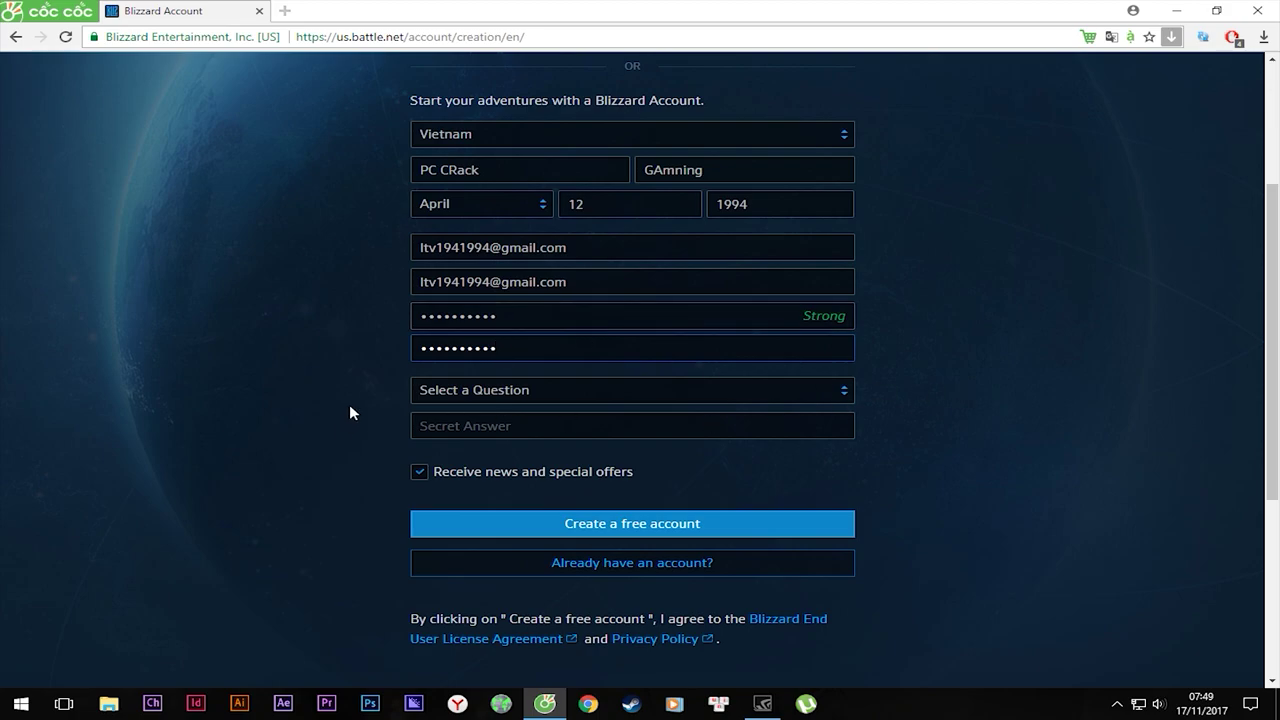
Step: Choose the 'second pet' security question, type a secret answer, and submit the form
click(804, 394)
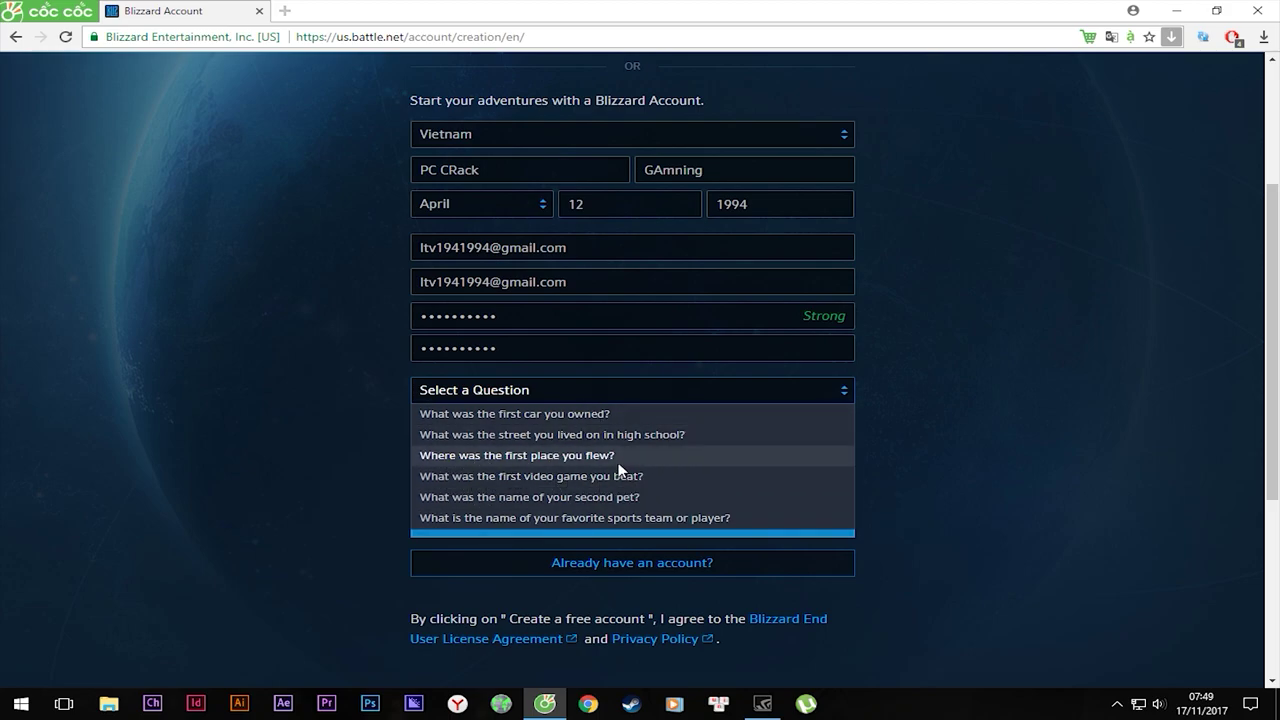
click(535, 496)
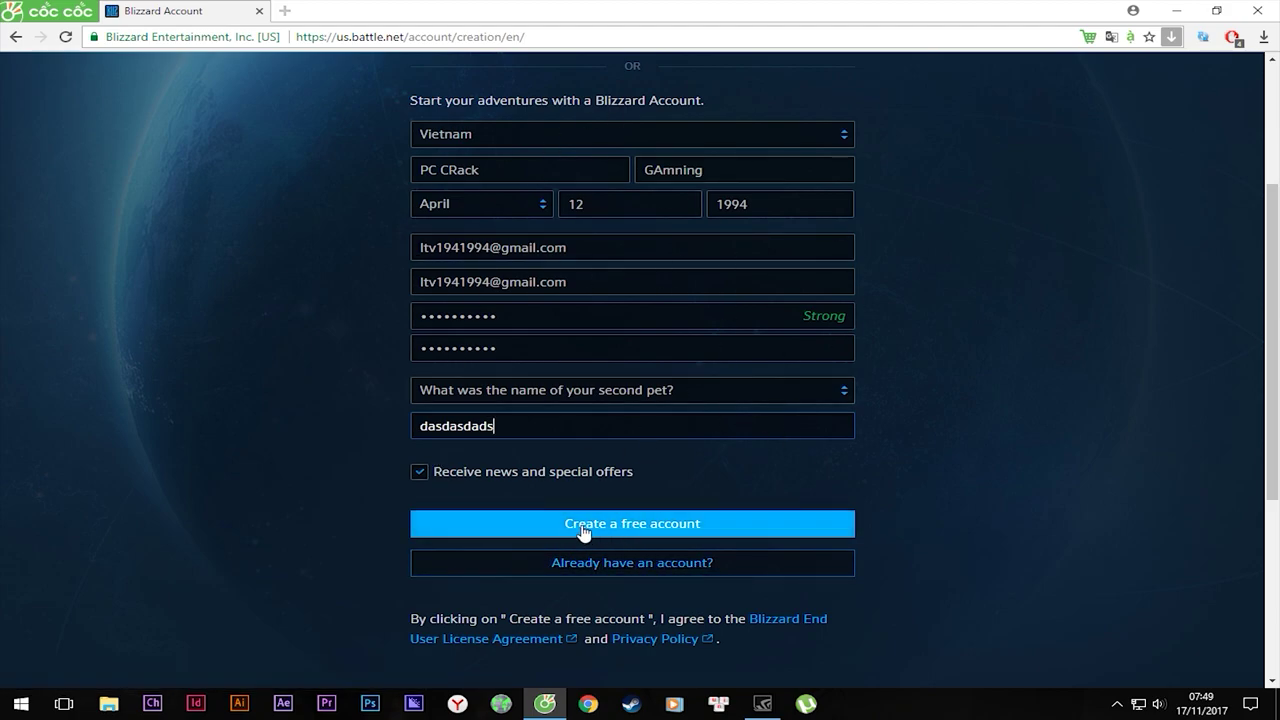
click(668, 528)
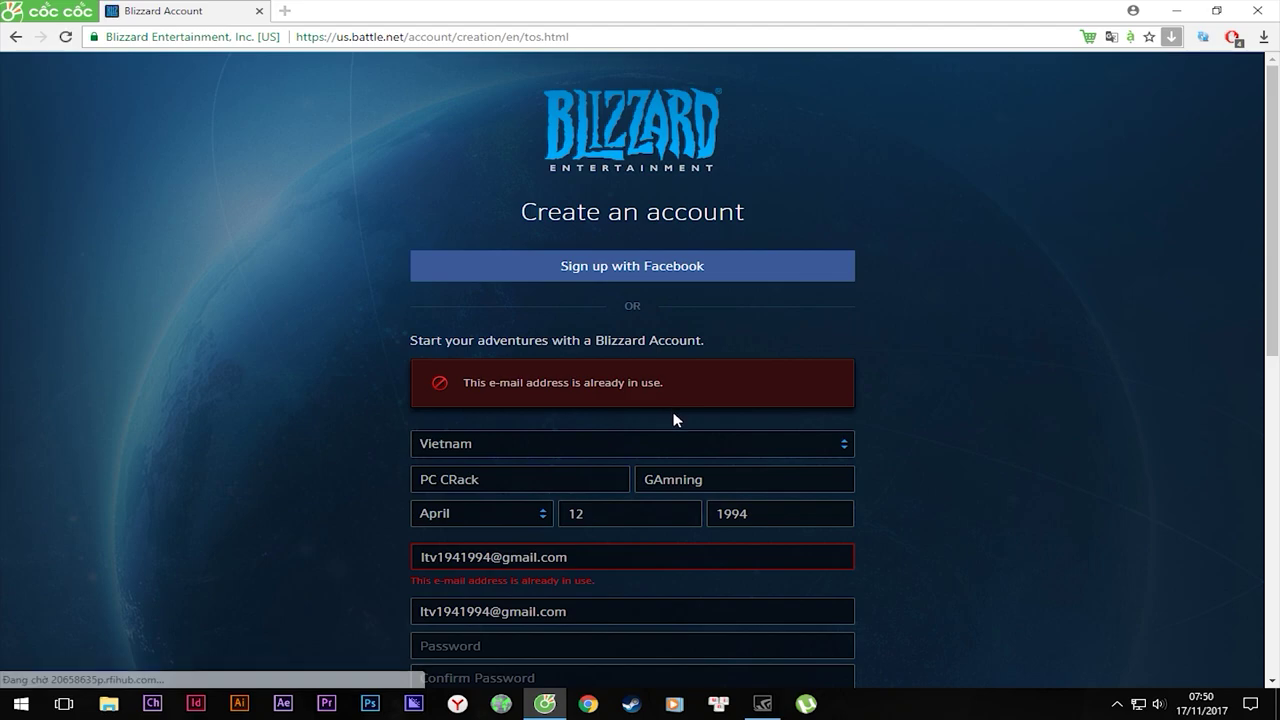
Step: Replace the e-mail's username with a new one and copy the new address into Confirm Email
drag(491, 561, 367, 562)
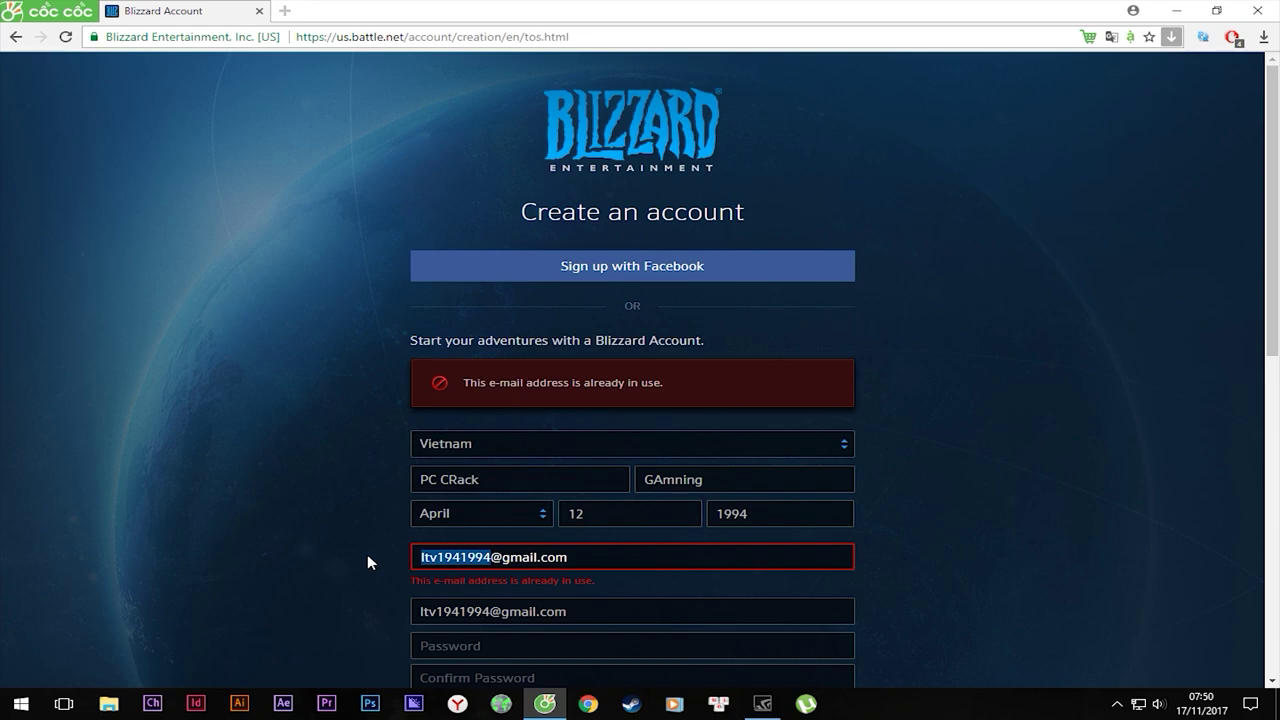
key(ctrl+a)
key(BackSpace)
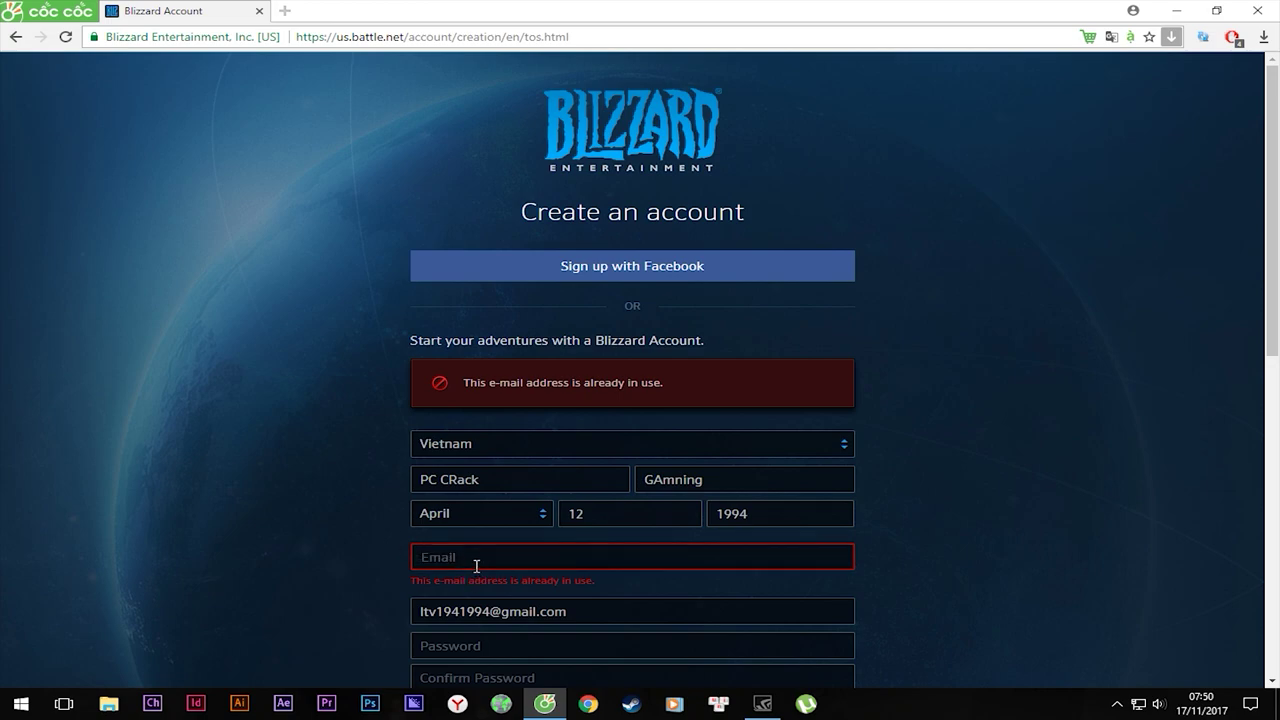
key(ctrl+z)
key(ctrl+c)
click(571, 610)
key(ctrl+a)
key(ctrl+v)
Step: Re-enter the account password and resubmit the account creation form
scroll(600, 585, down, 2)
click(543, 473)
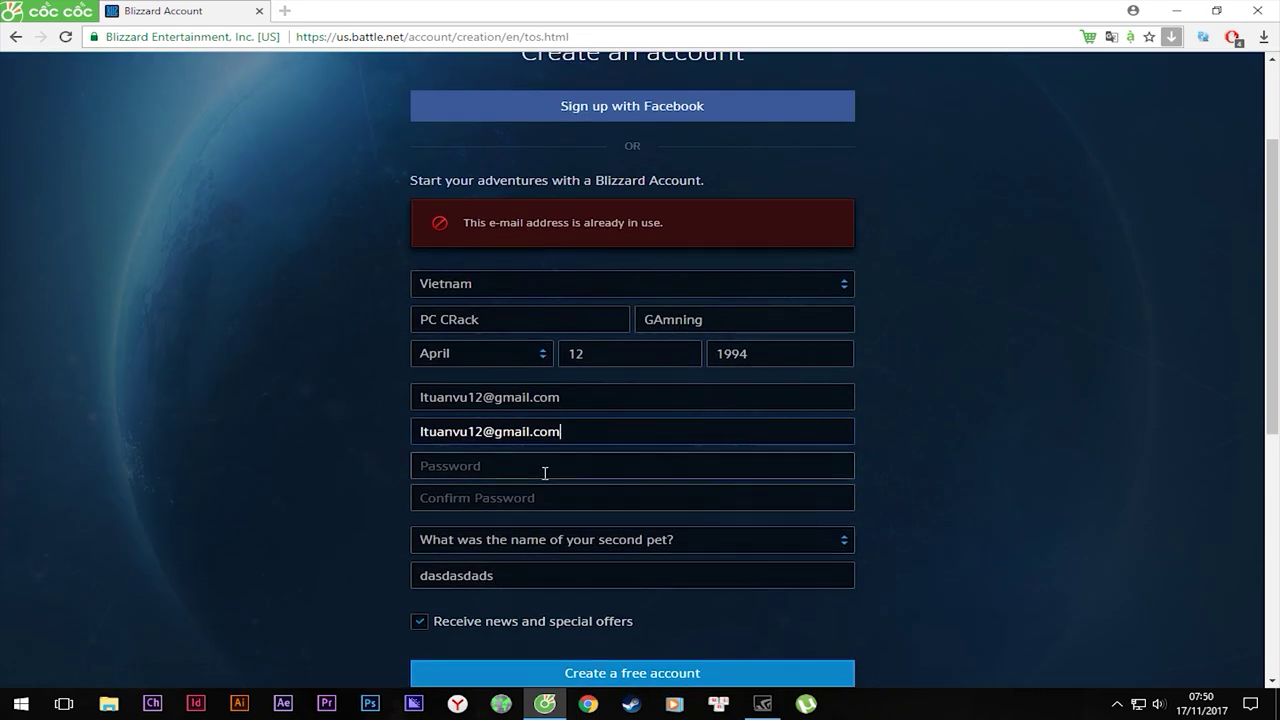
key(Tab)
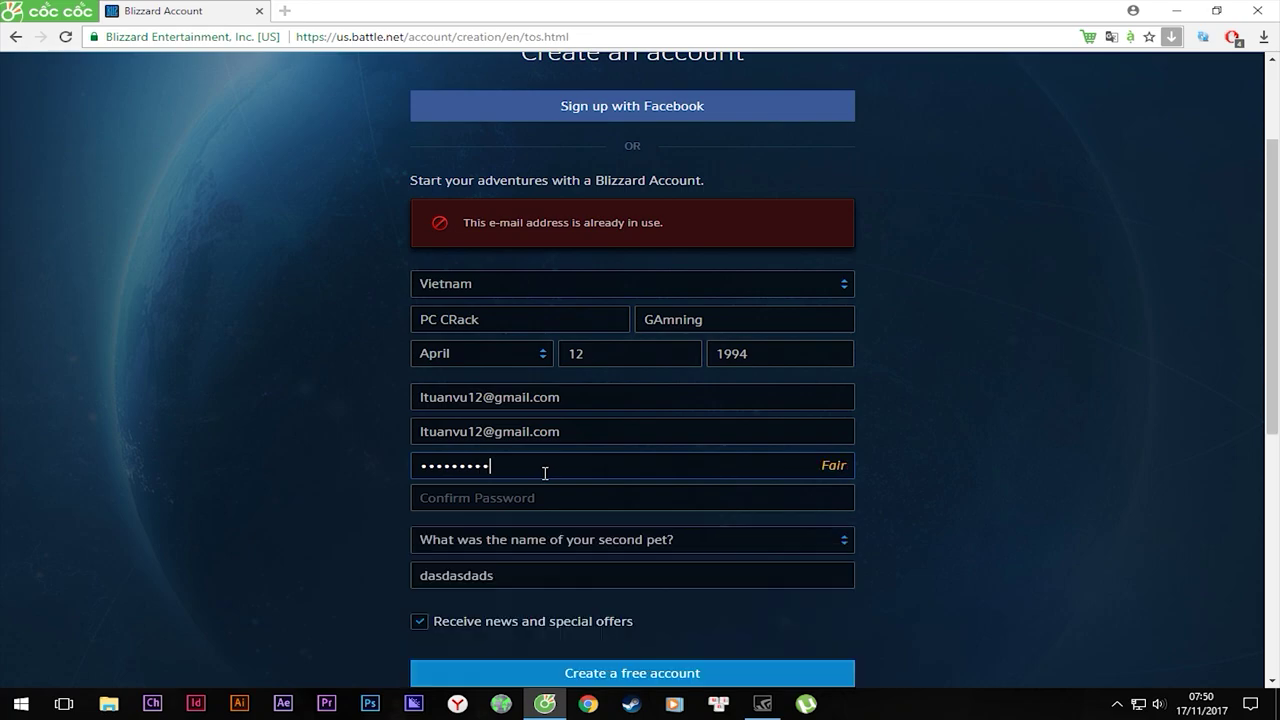
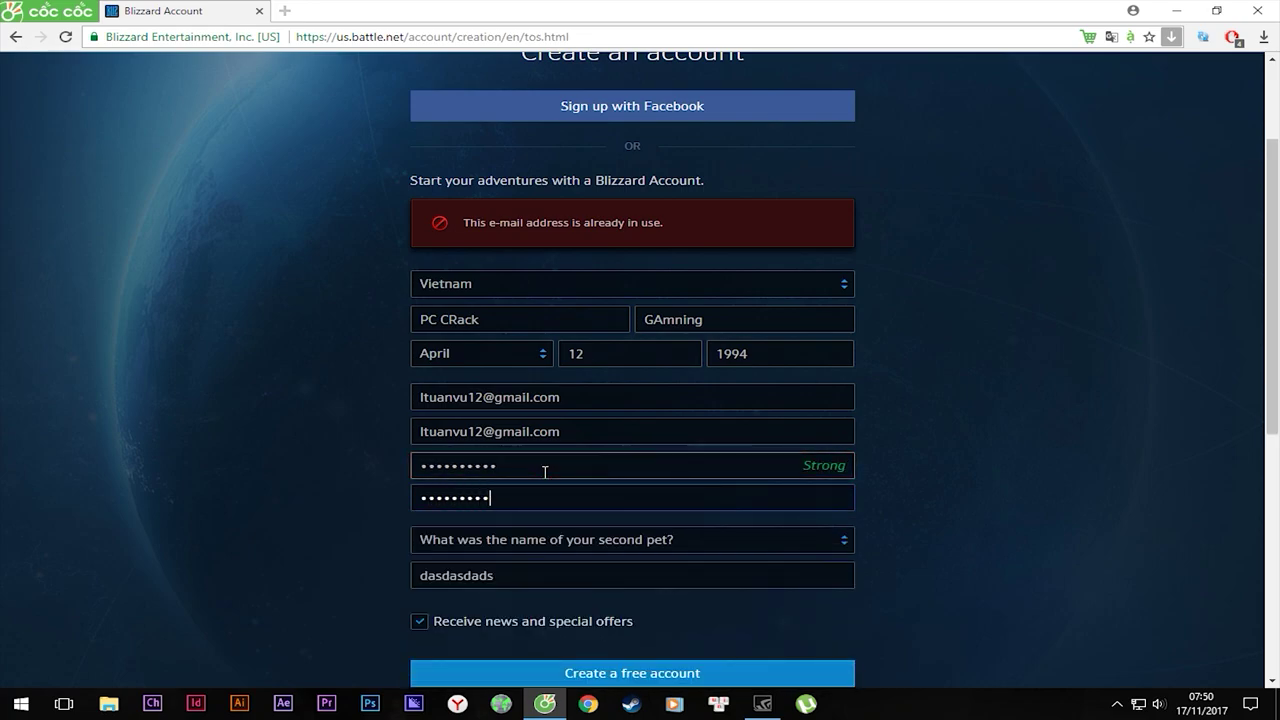
scroll(706, 483, down, 2)
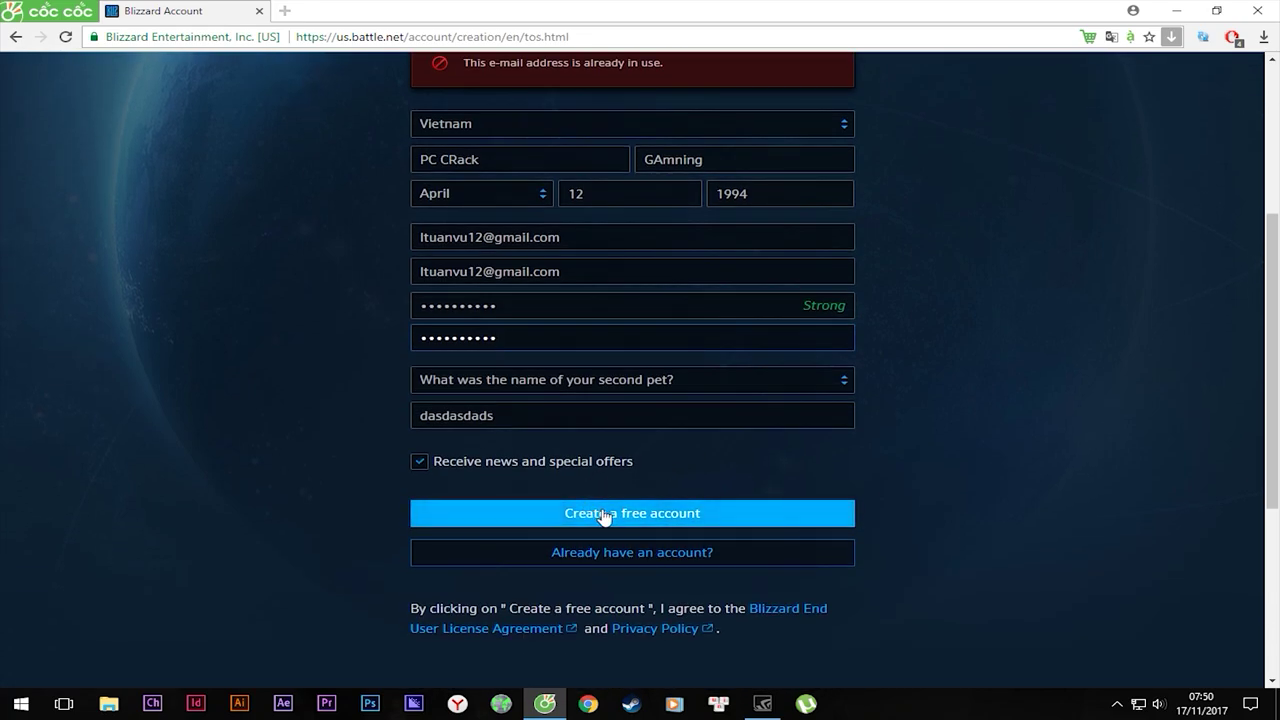
click(606, 516)
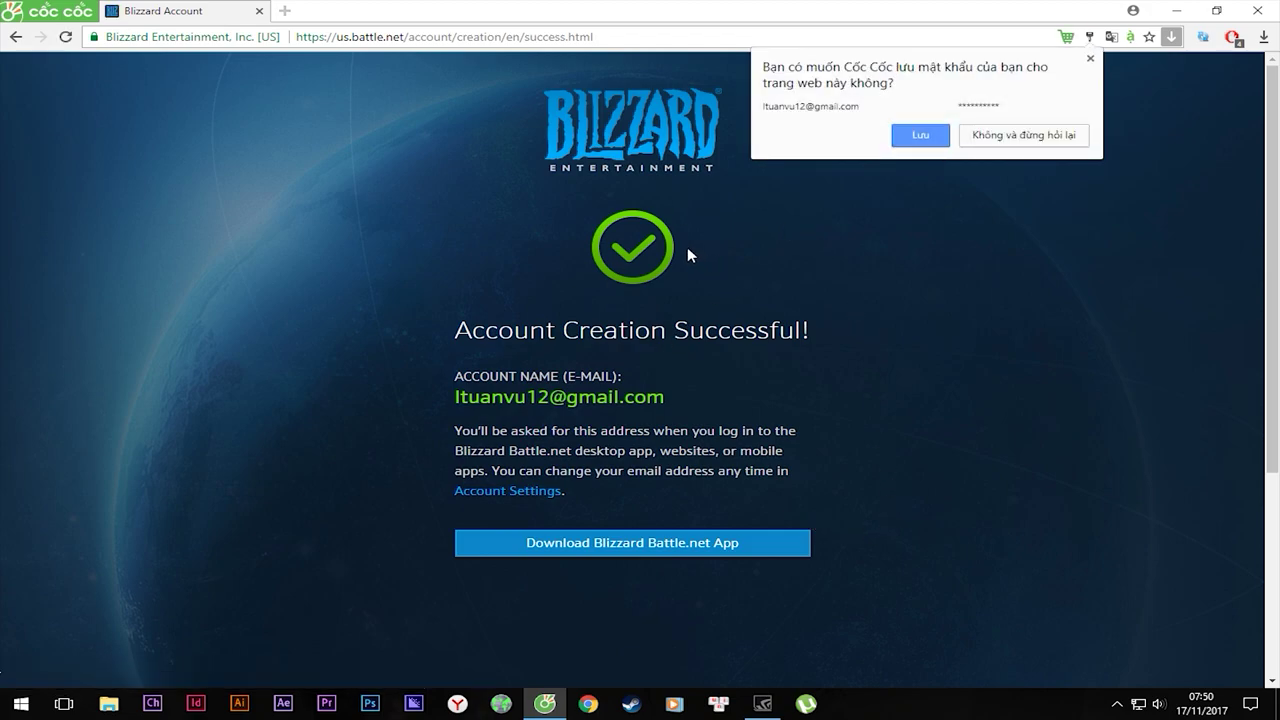
Step: Decline saving the password permanently and download the Blizzard Battle.net App installer
click(1000, 140)
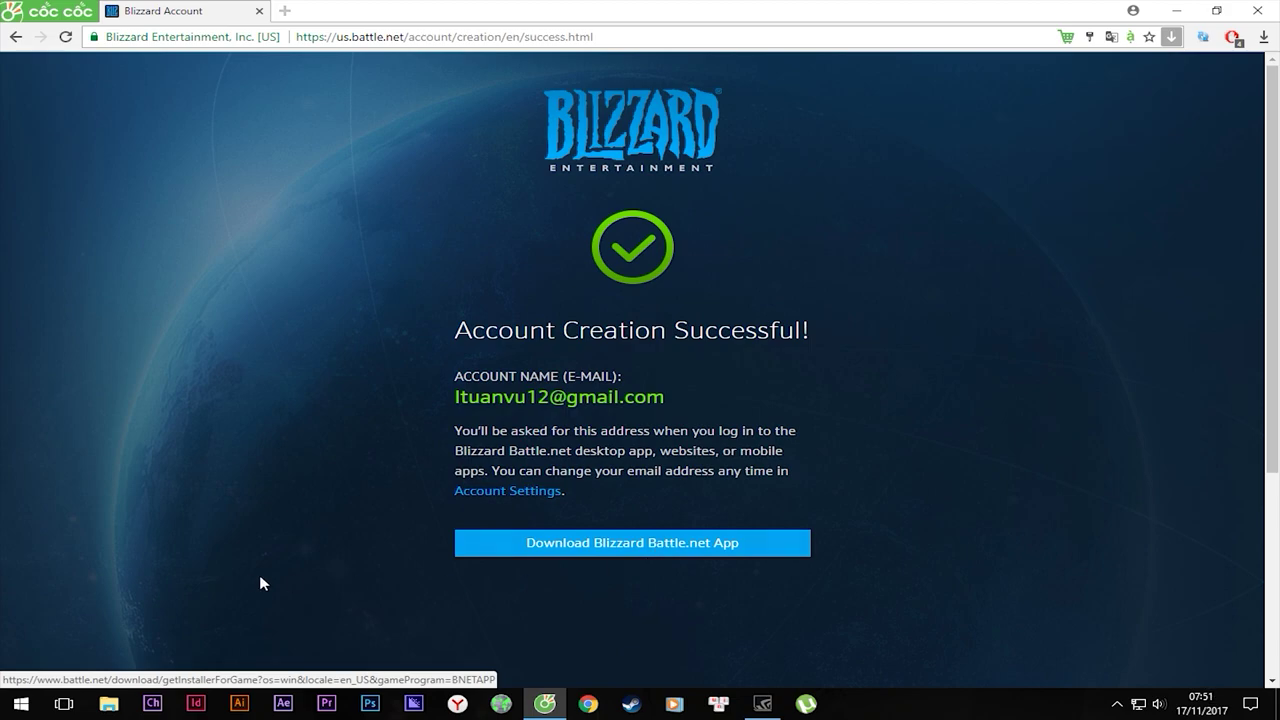
click(632, 548)
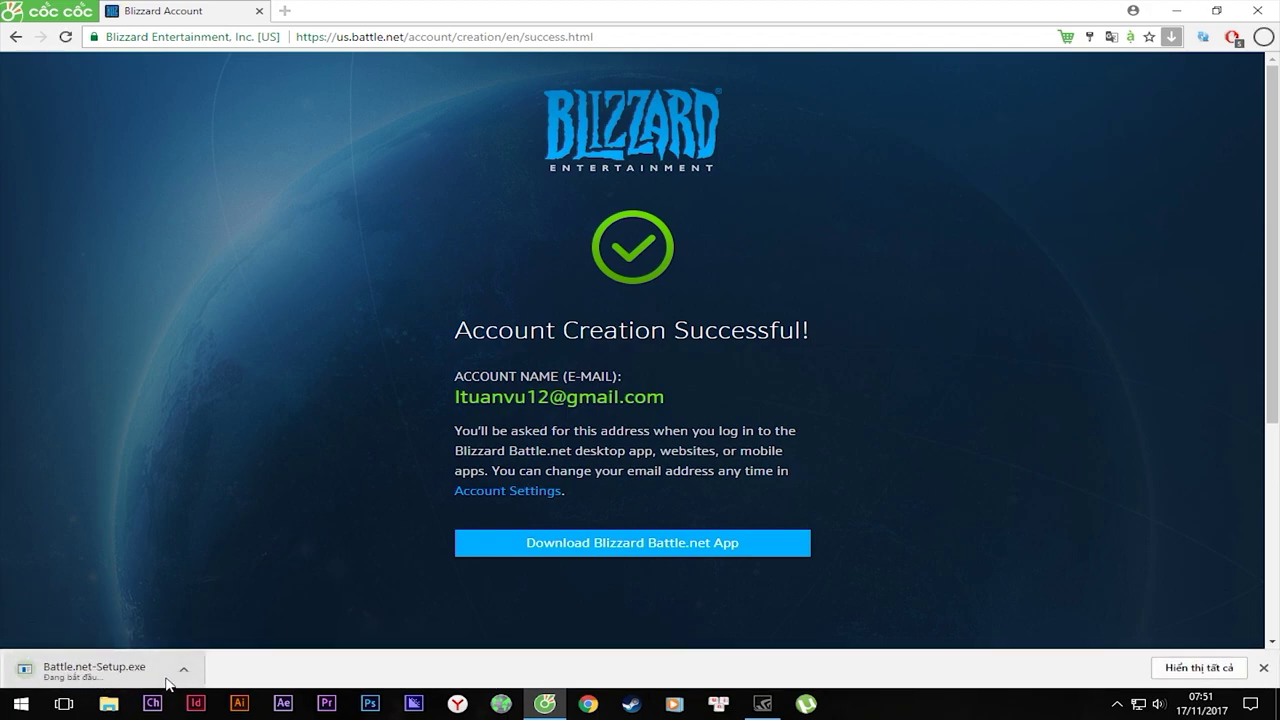
Step: Open mail.google.com in a new browser tab
click(286, 10)
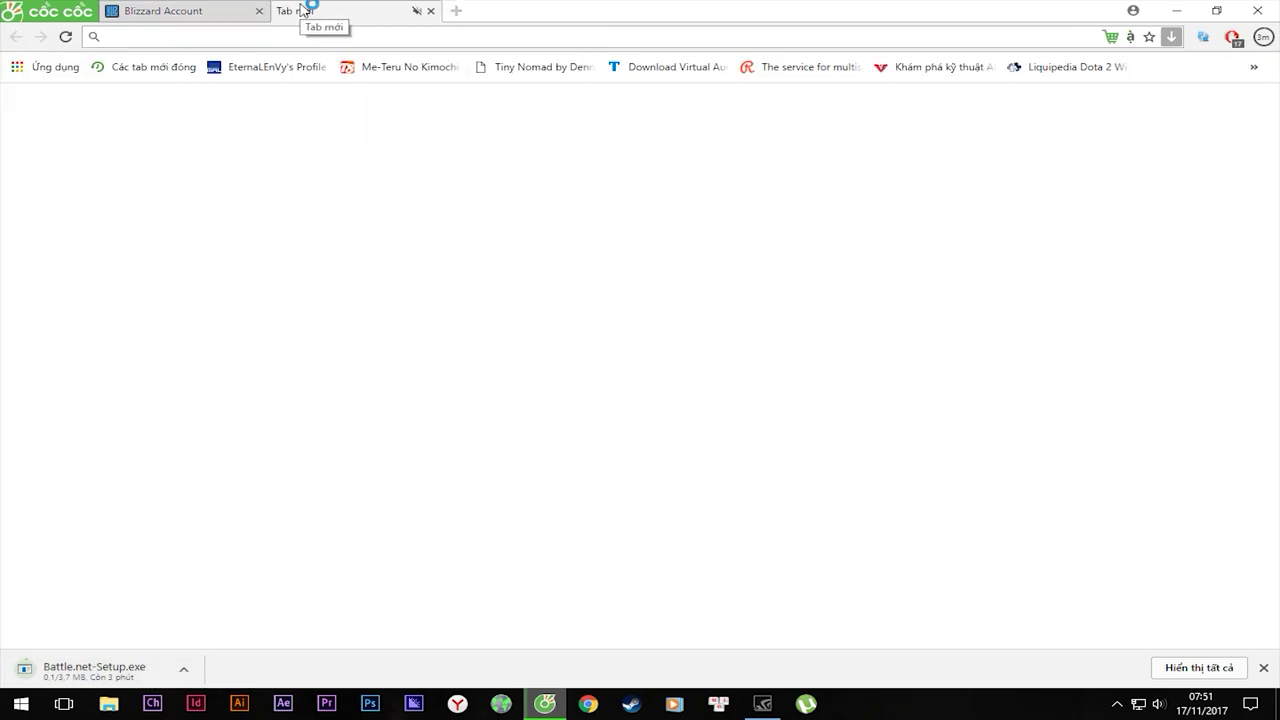
text(mail.google.com)
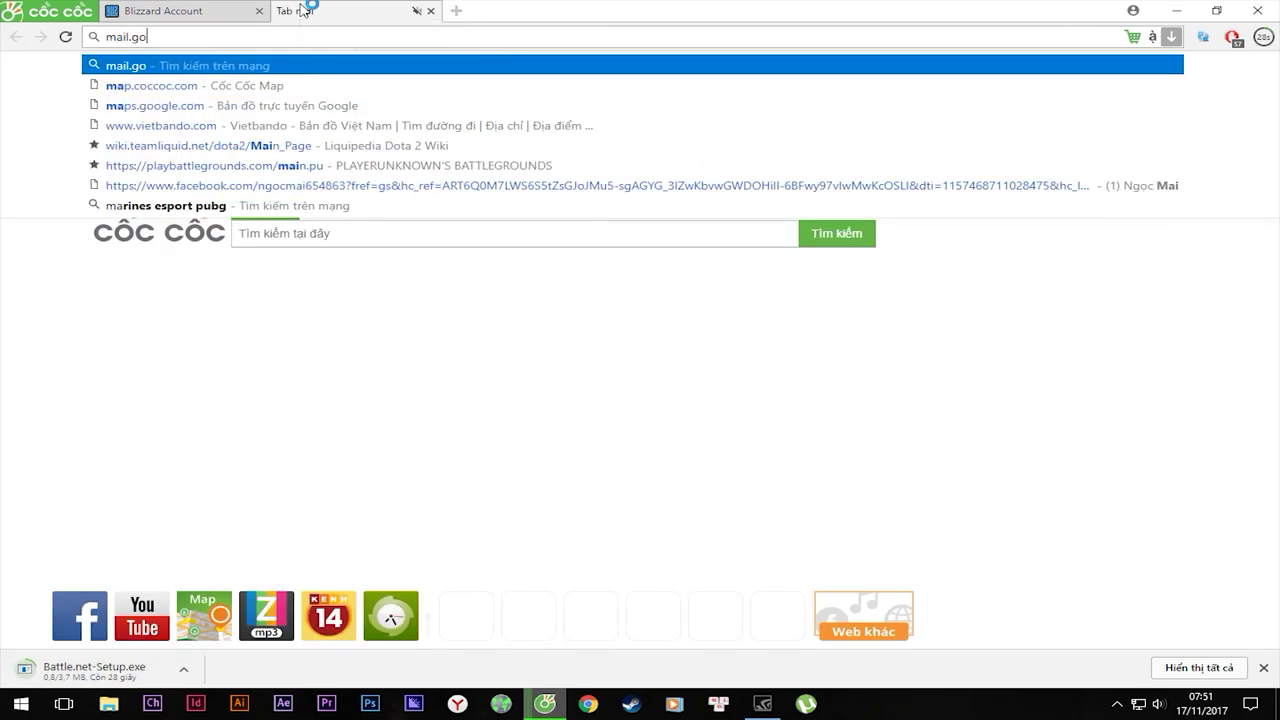
key(Return)
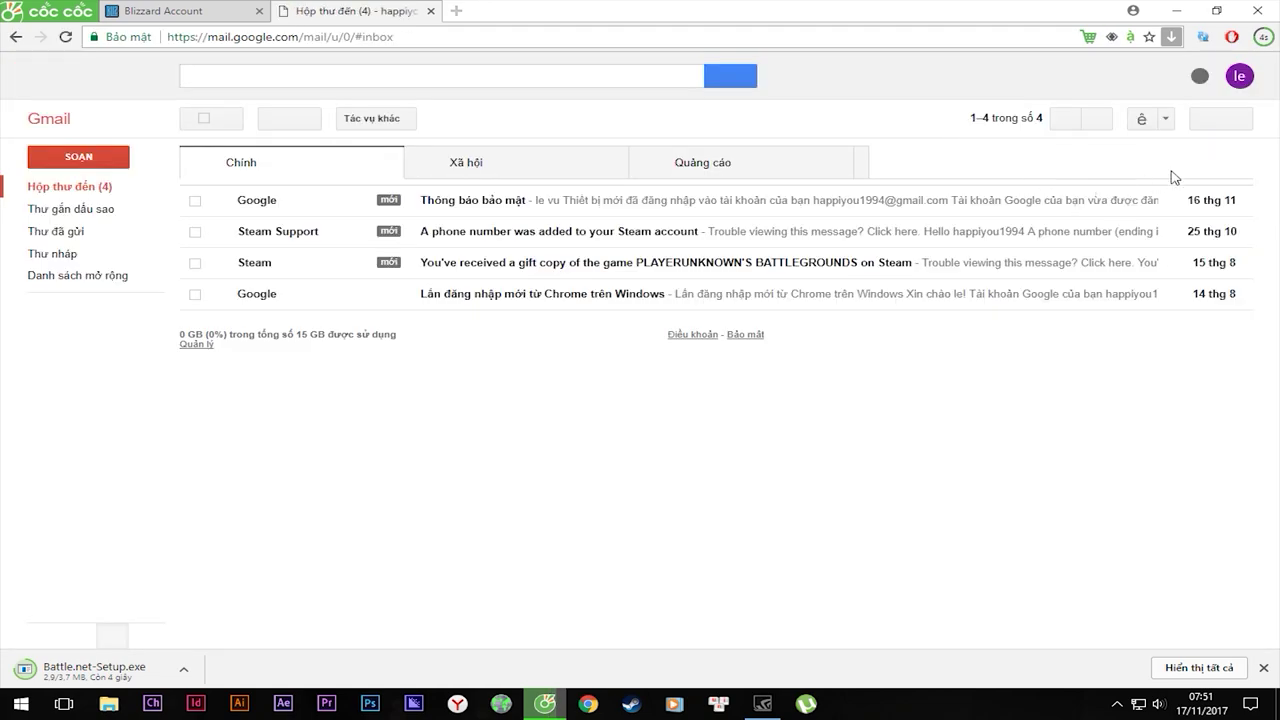
Step: Switch to the other Google account's inbox and close the old inbox tab
click(1250, 86)
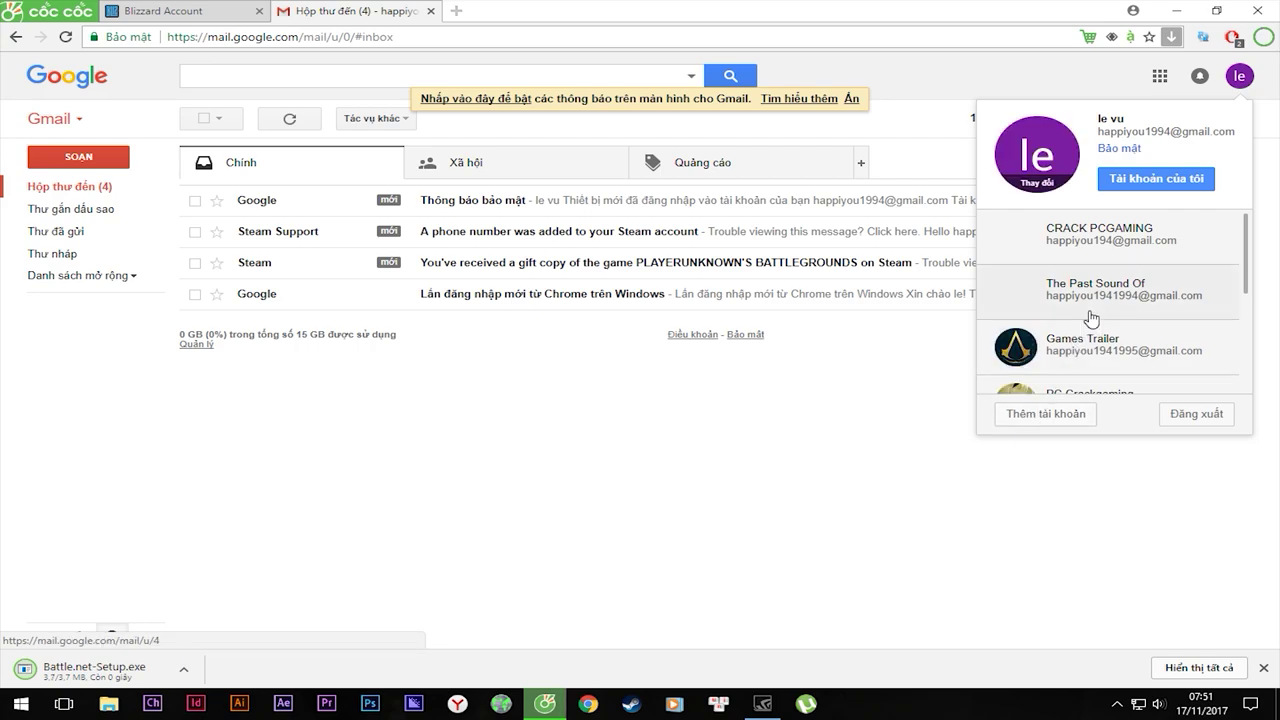
scroll(1143, 320, down, 3)
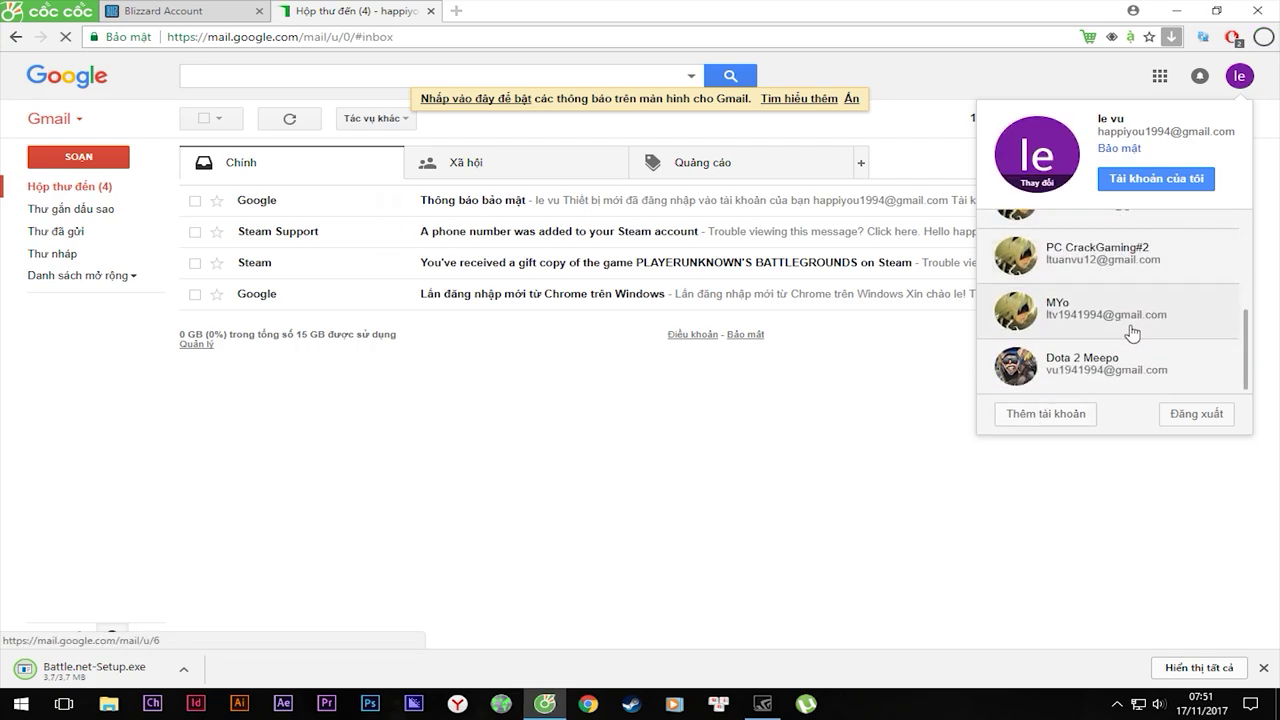
click(1108, 262)
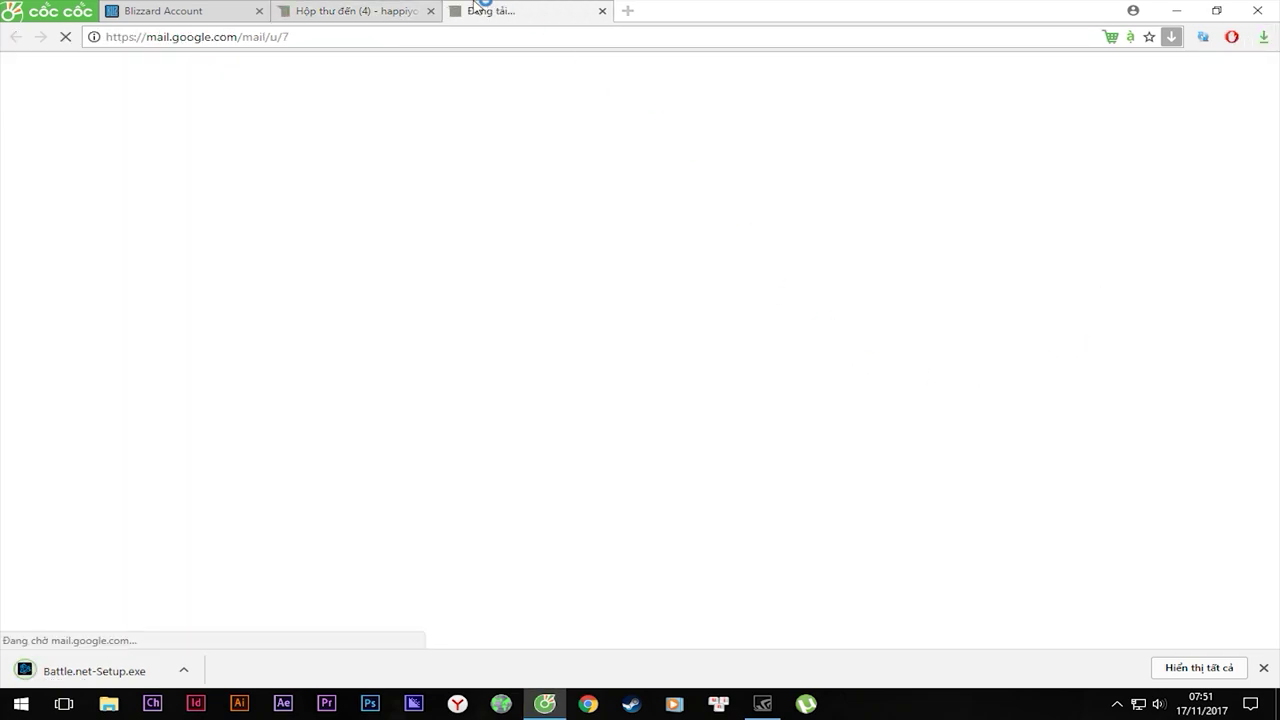
click(429, 11)
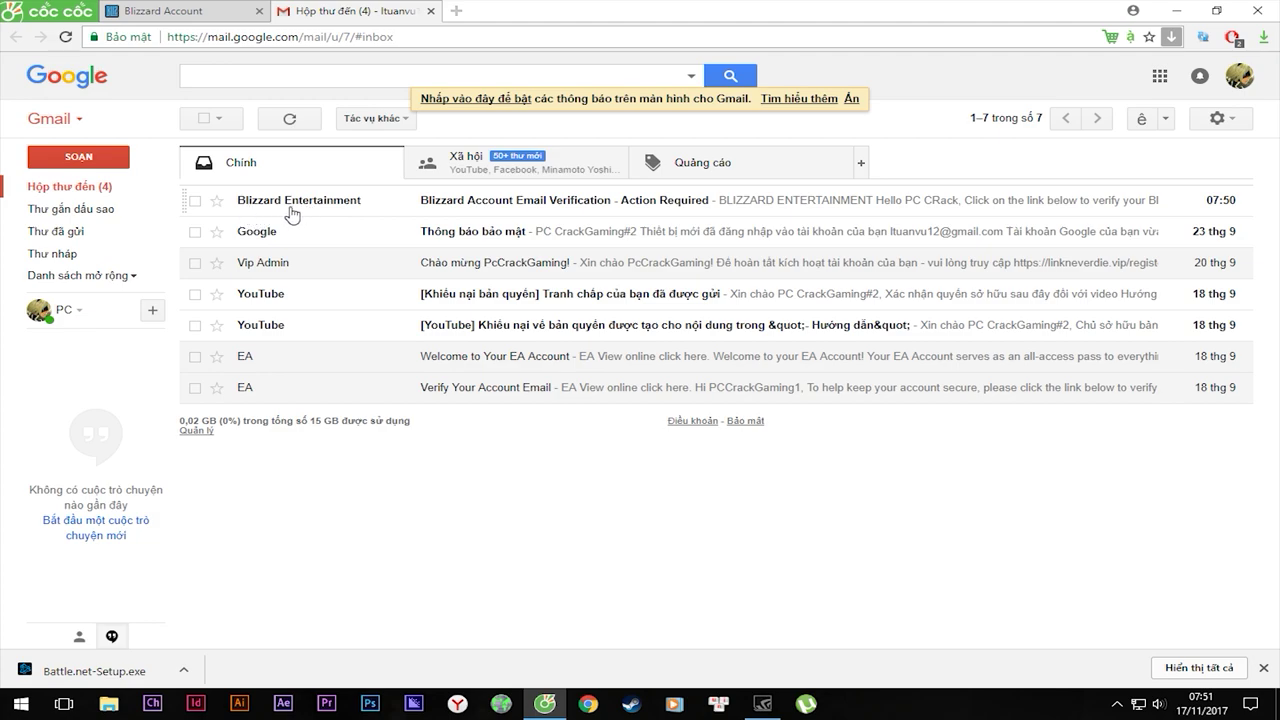
Step: Open the Blizzard Account Email Verification message and follow its verification link
click(524, 205)
scroll(824, 433, down, 3)
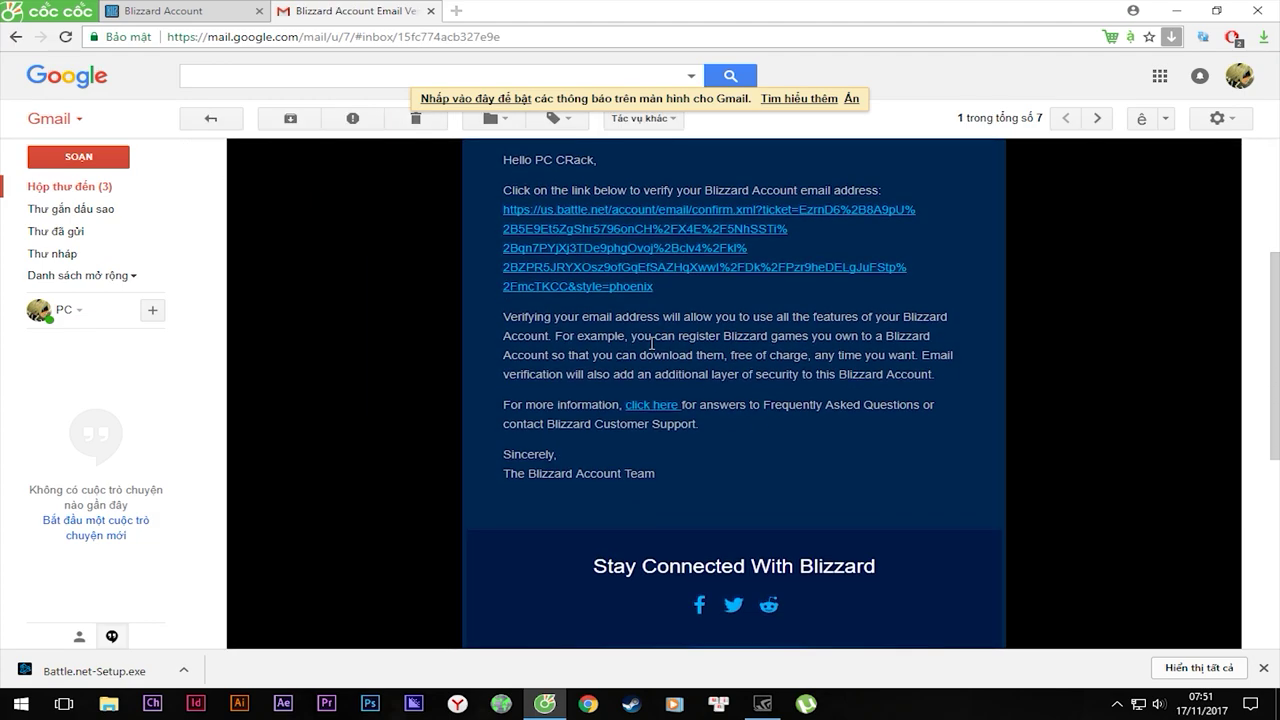
drag(508, 191, 877, 188)
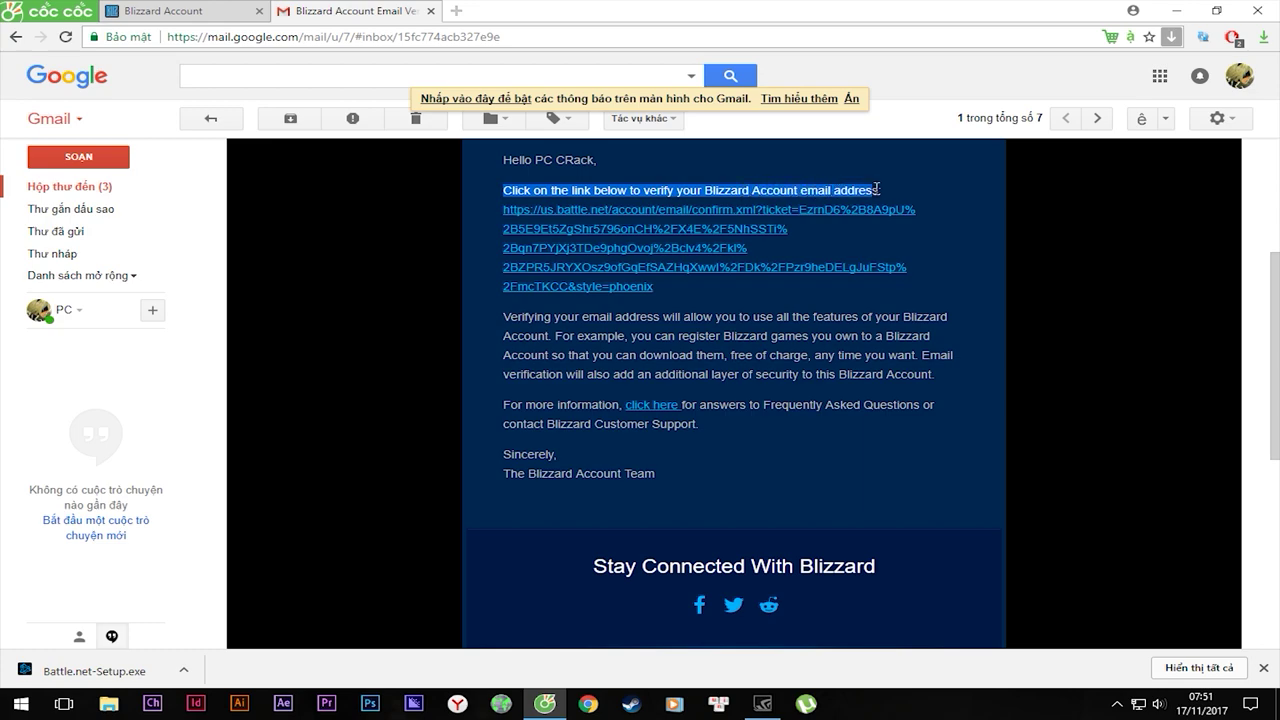
click(627, 240)
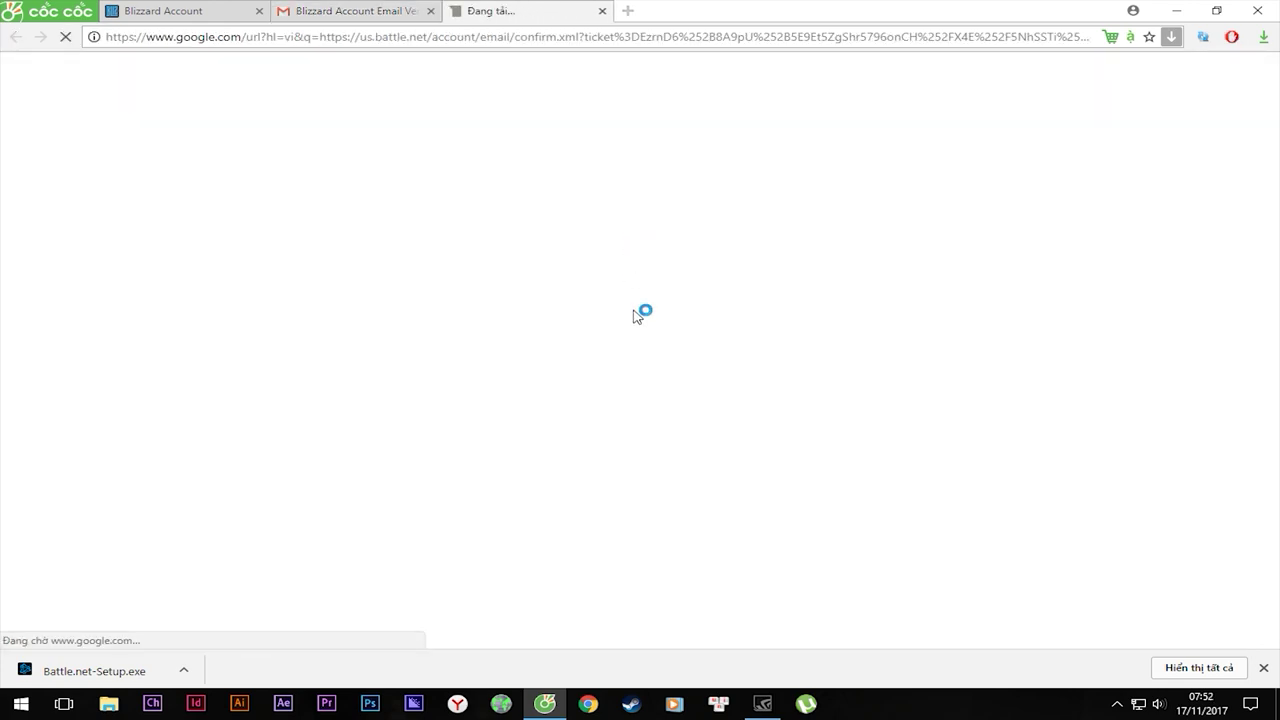
Step: Check the E-mail Address Verified page, then close the e-mail and account management tabs
click(343, 10)
drag(654, 287, 484, 227)
click(490, 12)
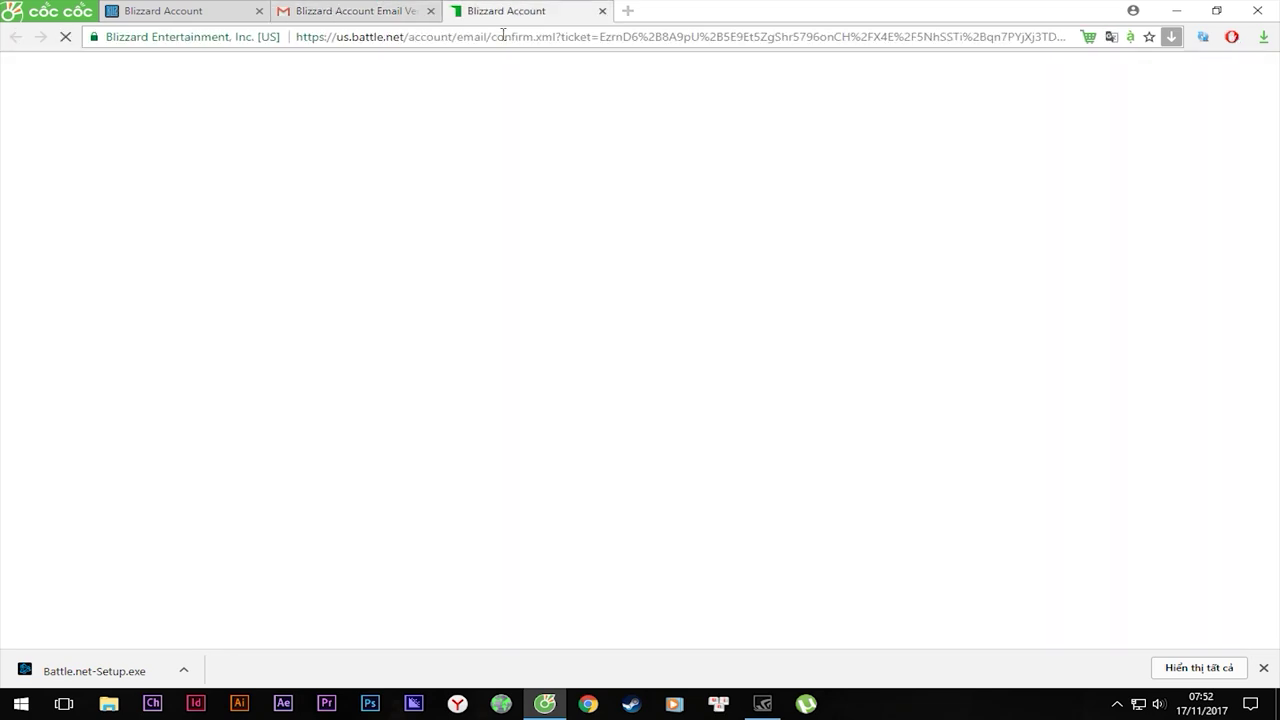
drag(367, 359, 676, 360)
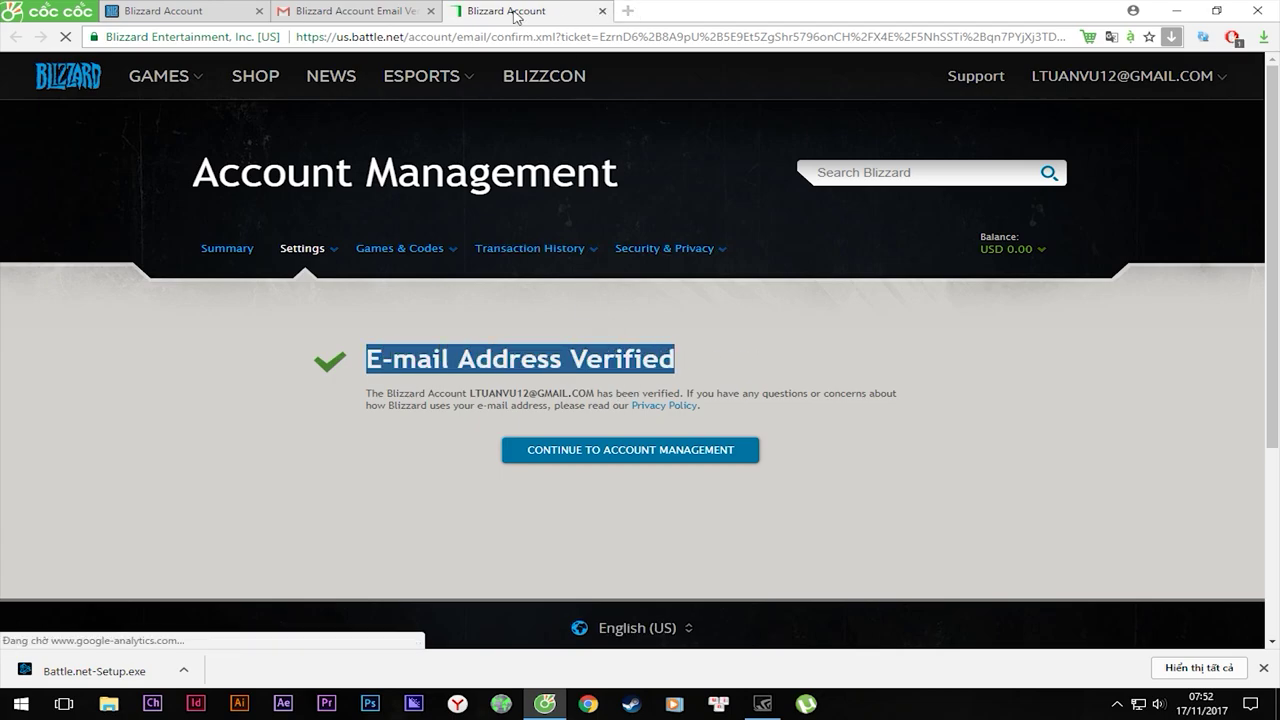
click(432, 11)
click(433, 11)
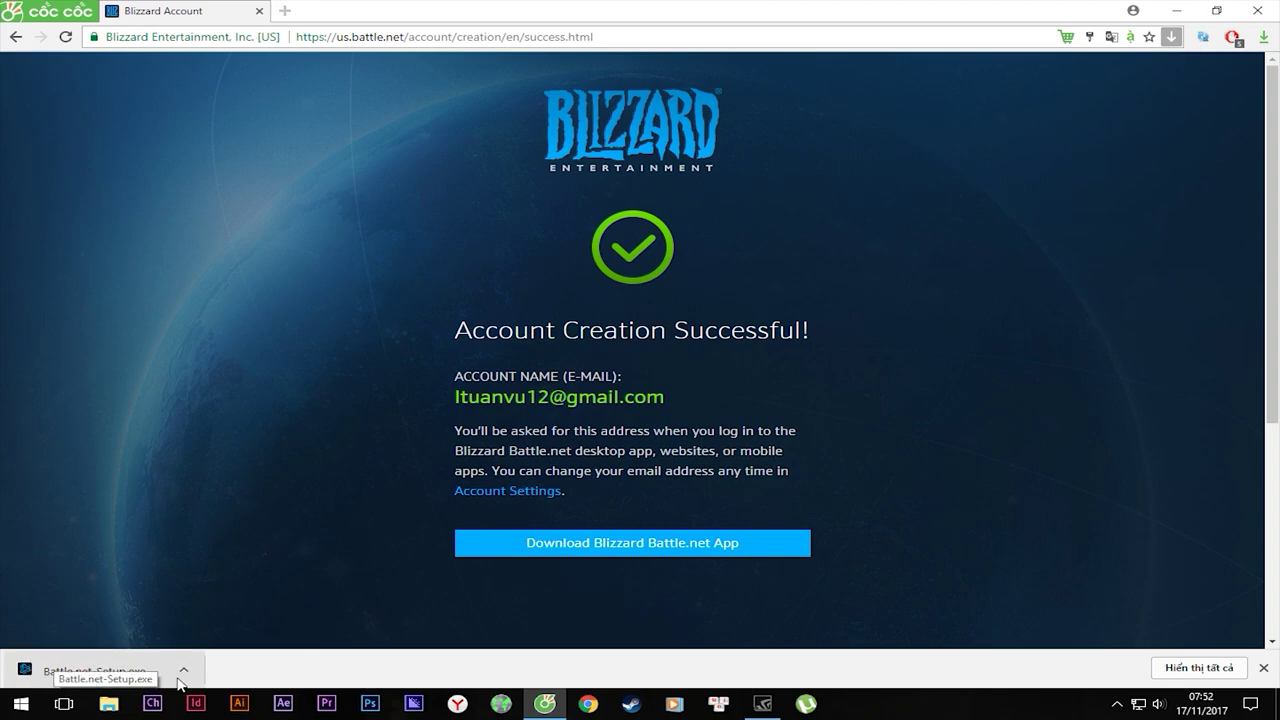
Step: Run Battle.net-Setup.exe from the downloads bar, minimize the browser, and refresh the desktop twice
click(85, 680)
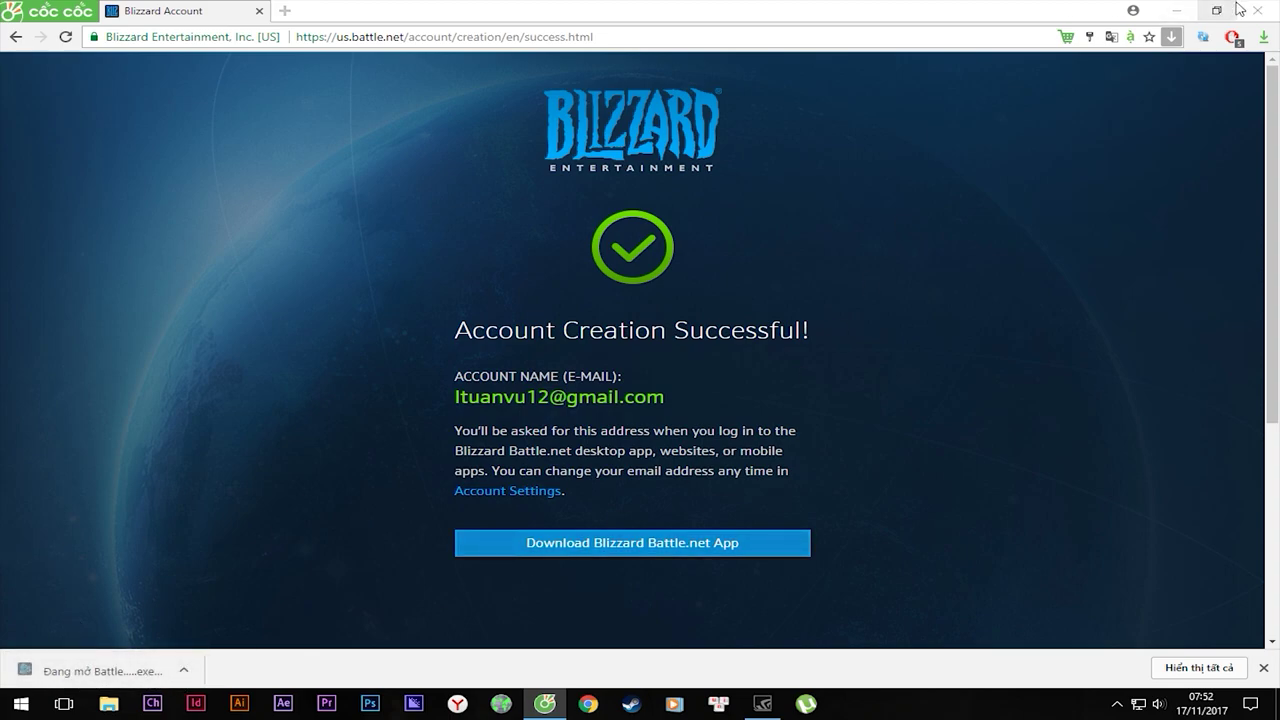
click(1176, 13)
right_click(683, 236)
key(e)
right_click(680, 238)
key(e)
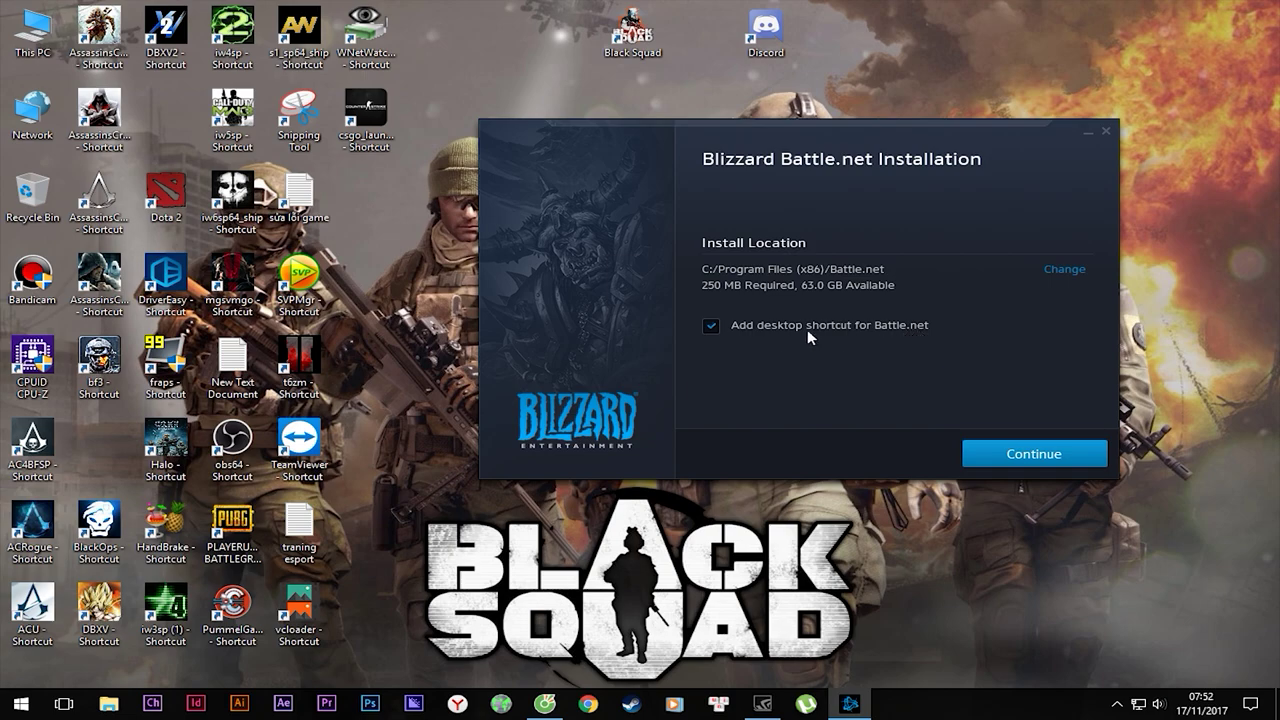
Step: Change the install folder to GAME on New Volume (D:) and continue to begin installing
click(1073, 268)
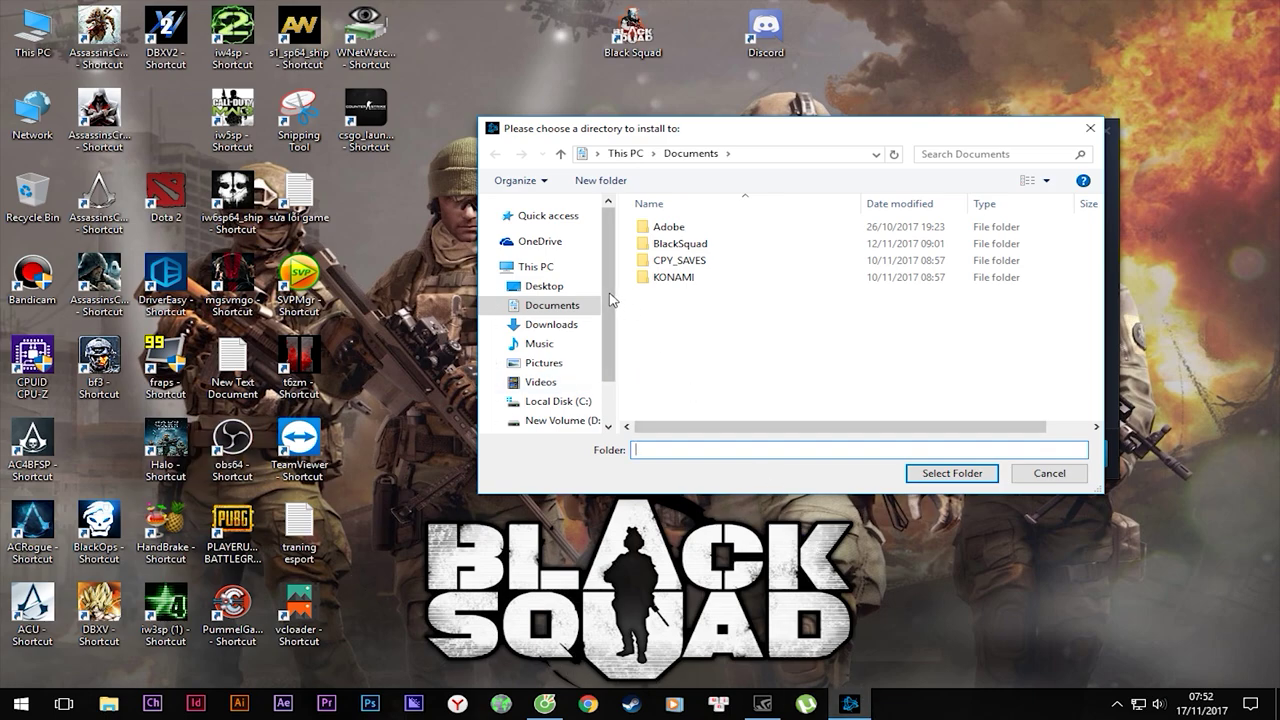
scroll(608, 295, down, 1)
click(553, 366)
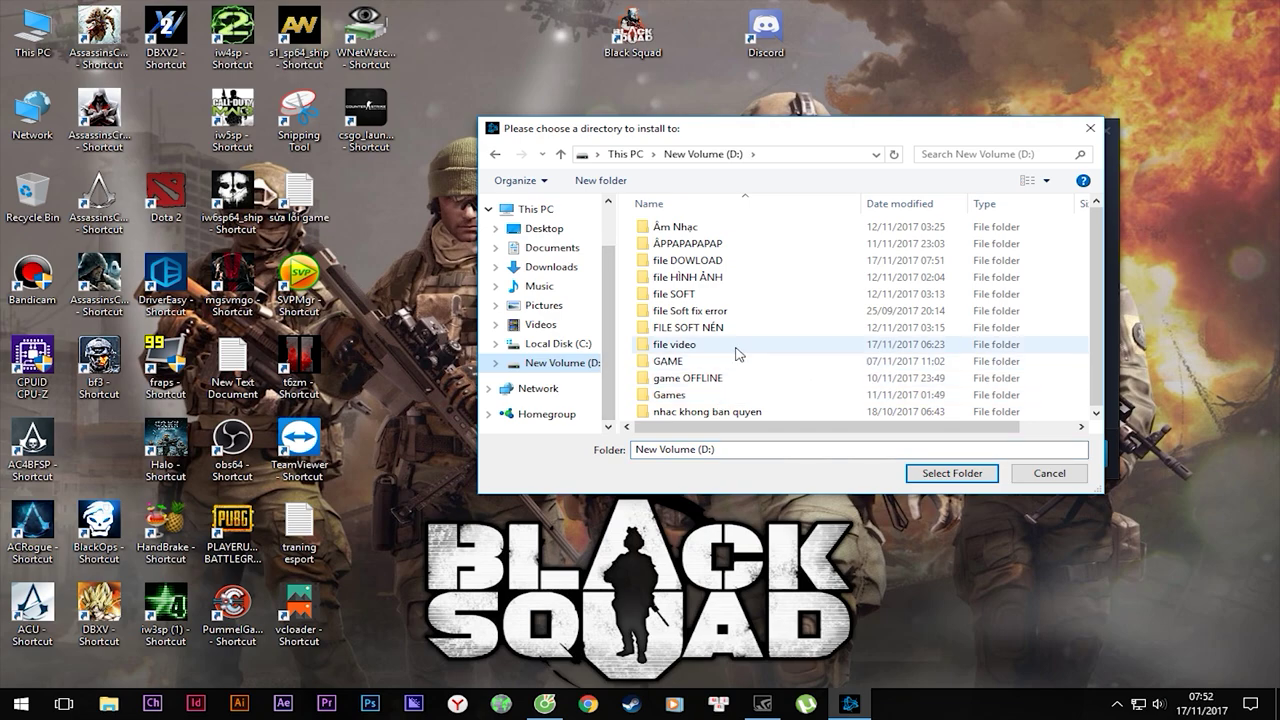
click(790, 362)
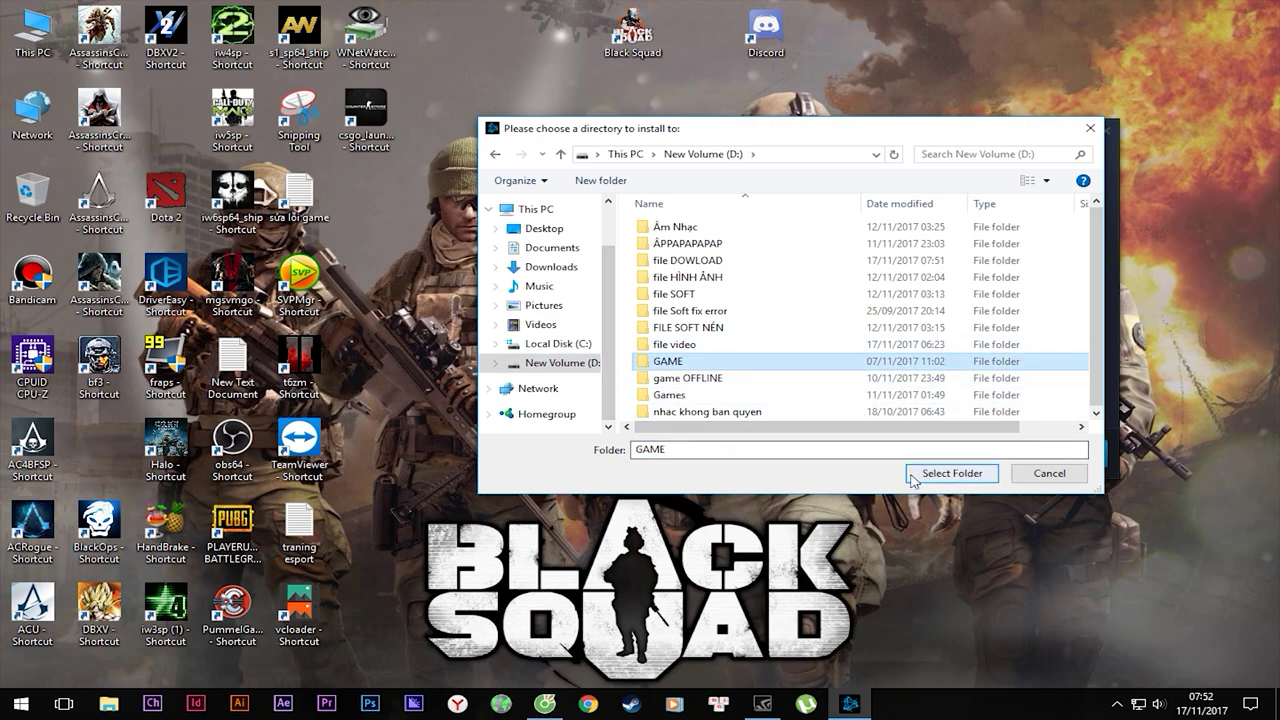
click(965, 476)
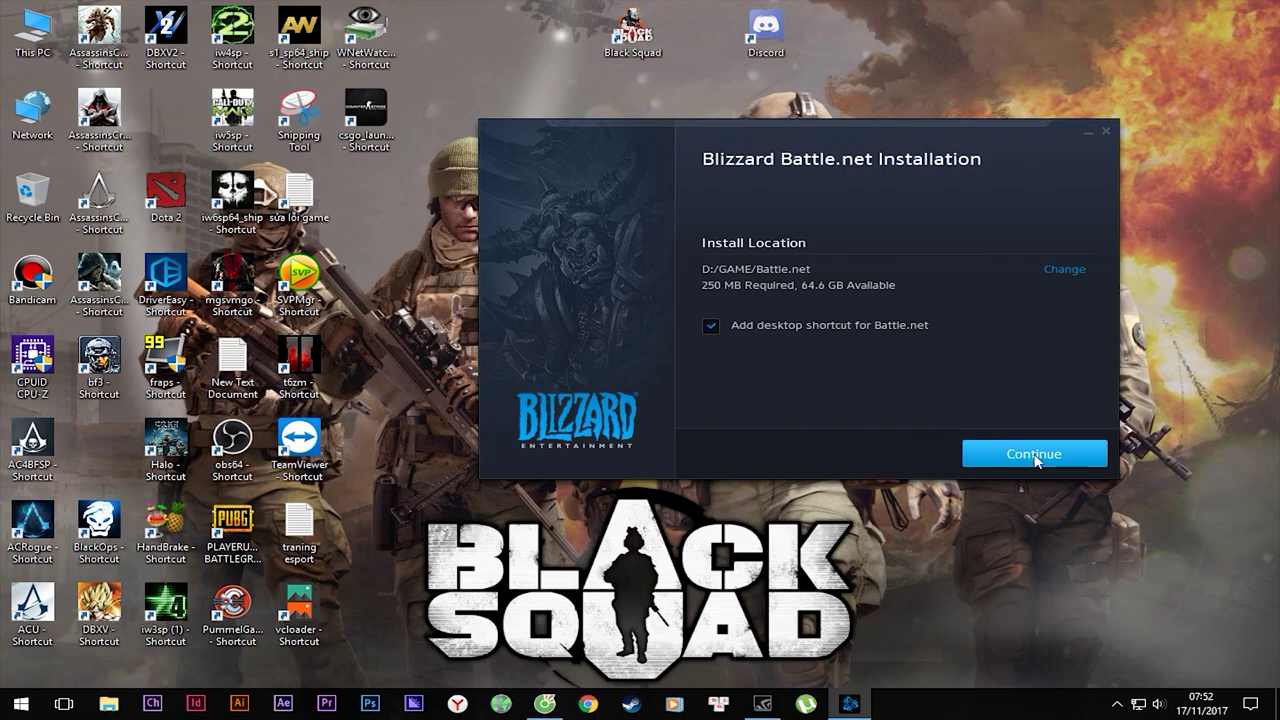
key(Return)
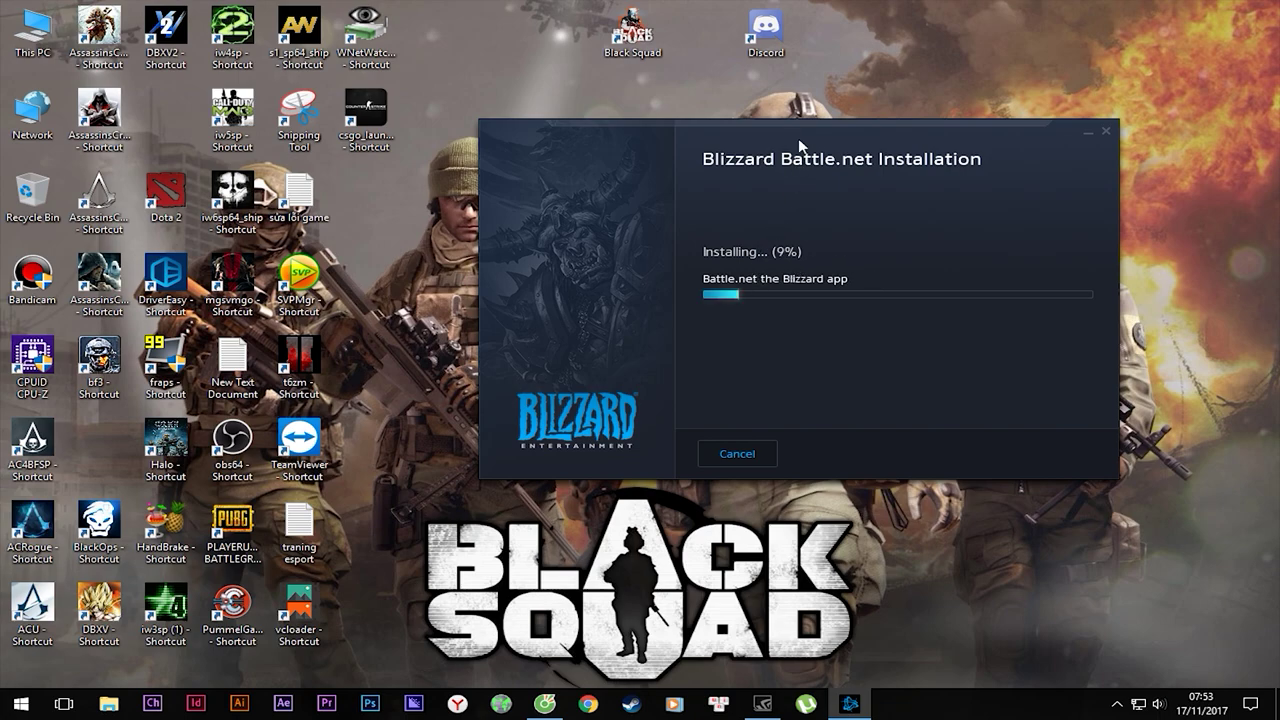
Step: Move the installer window to the upper right and refresh the desktop
drag(797, 127, 885, 78)
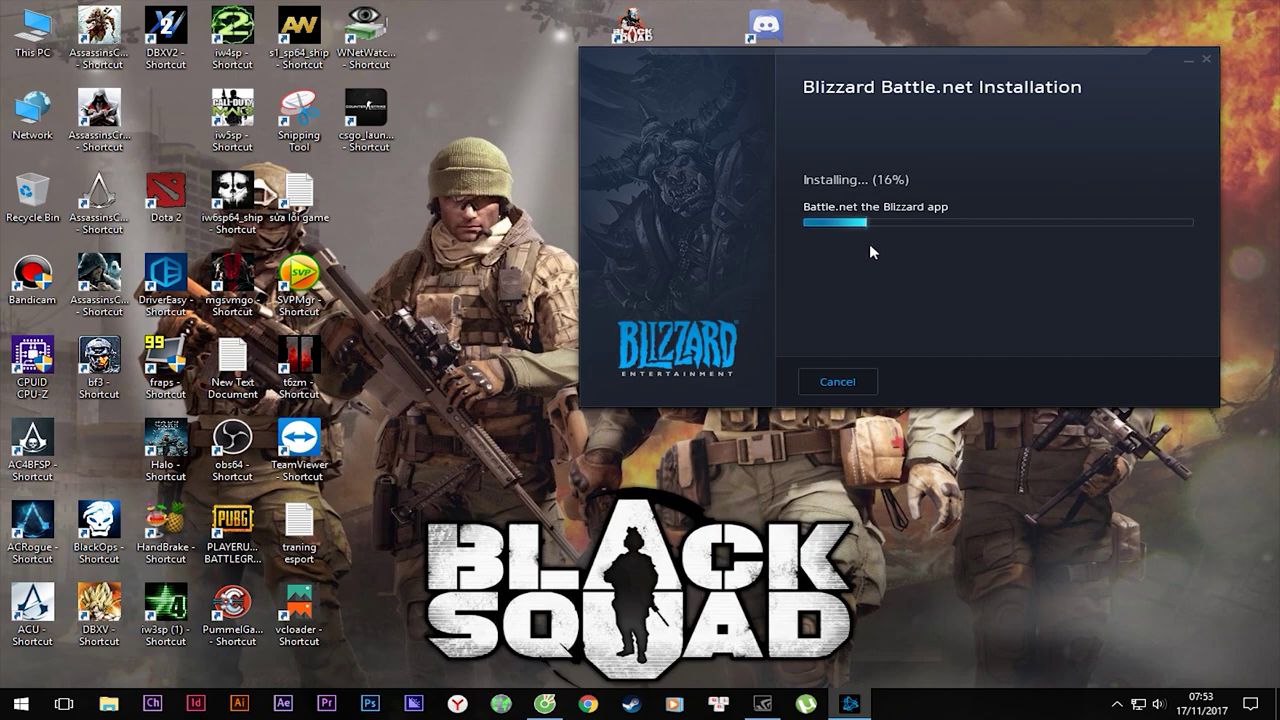
right_click(487, 181)
click(540, 229)
Step: Keep refreshing the desktop until the Battle.net shortcut appears as installation reaches 90%
right_click(465, 190)
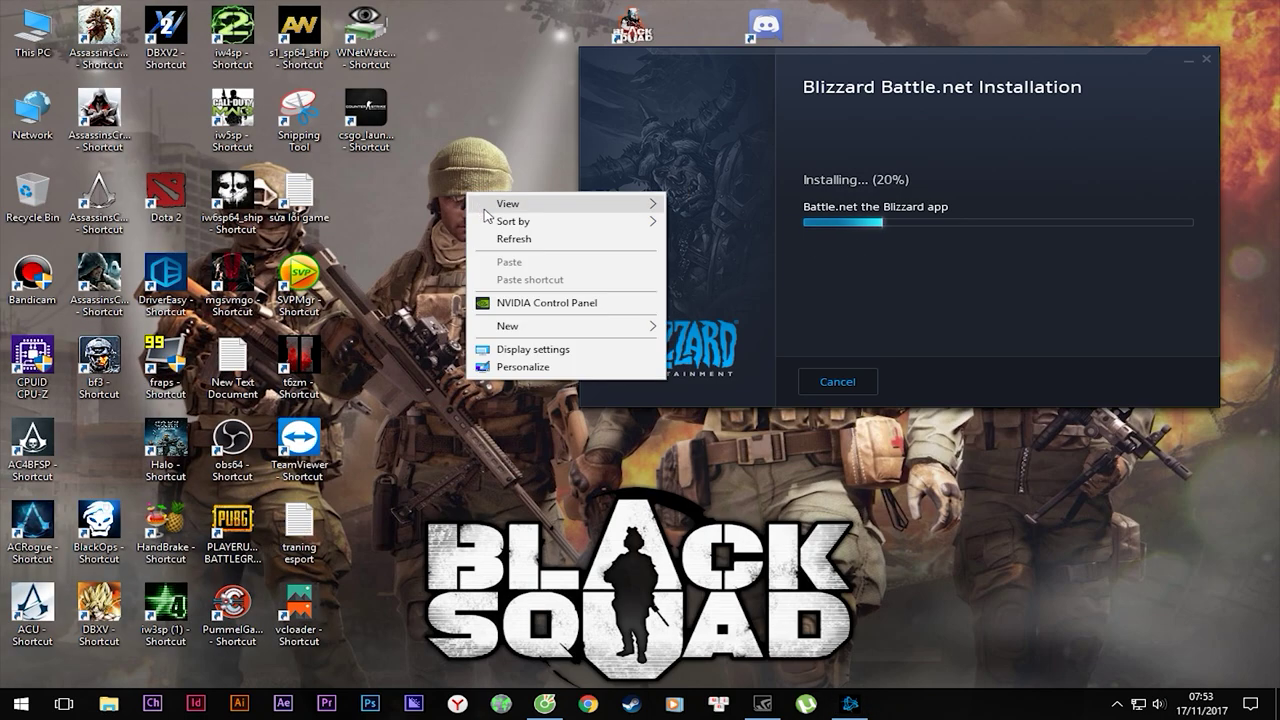
right_click(391, 173)
click(423, 217)
right_click(358, 178)
click(391, 226)
right_click(385, 192)
click(420, 236)
right_click(382, 187)
click(420, 236)
right_click(372, 168)
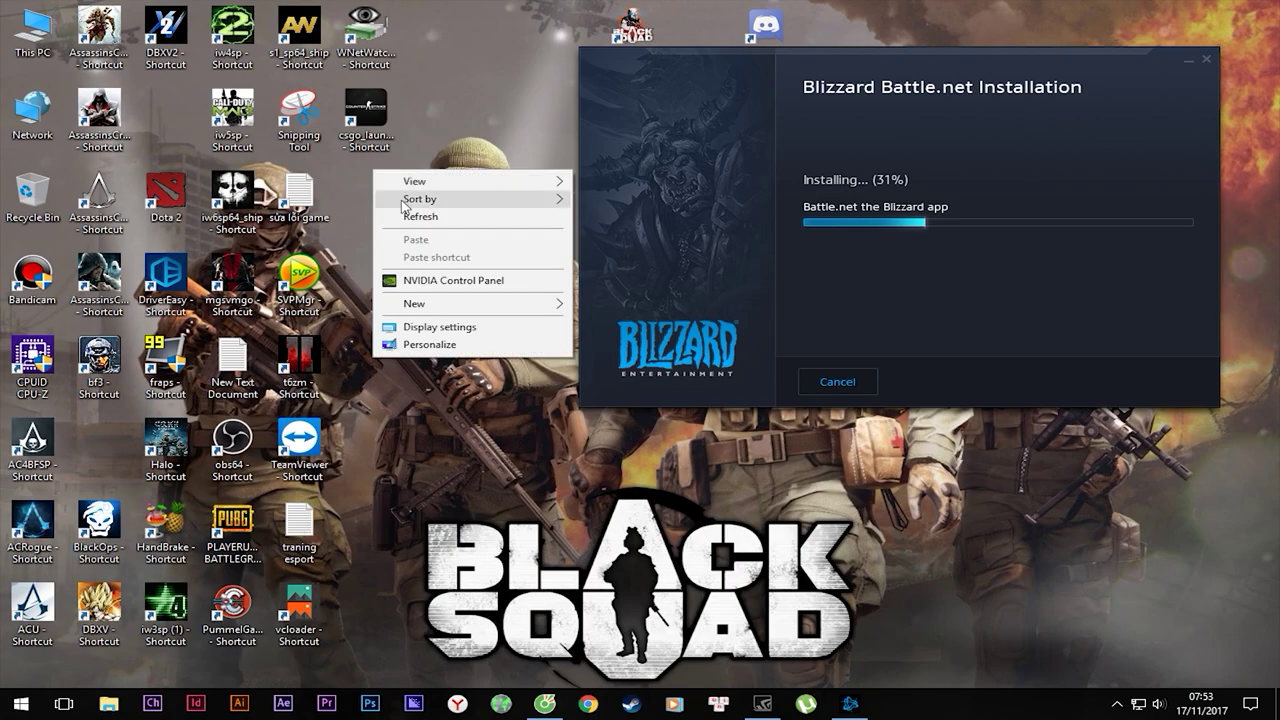
click(408, 215)
right_click(353, 195)
click(385, 238)
right_click(358, 192)
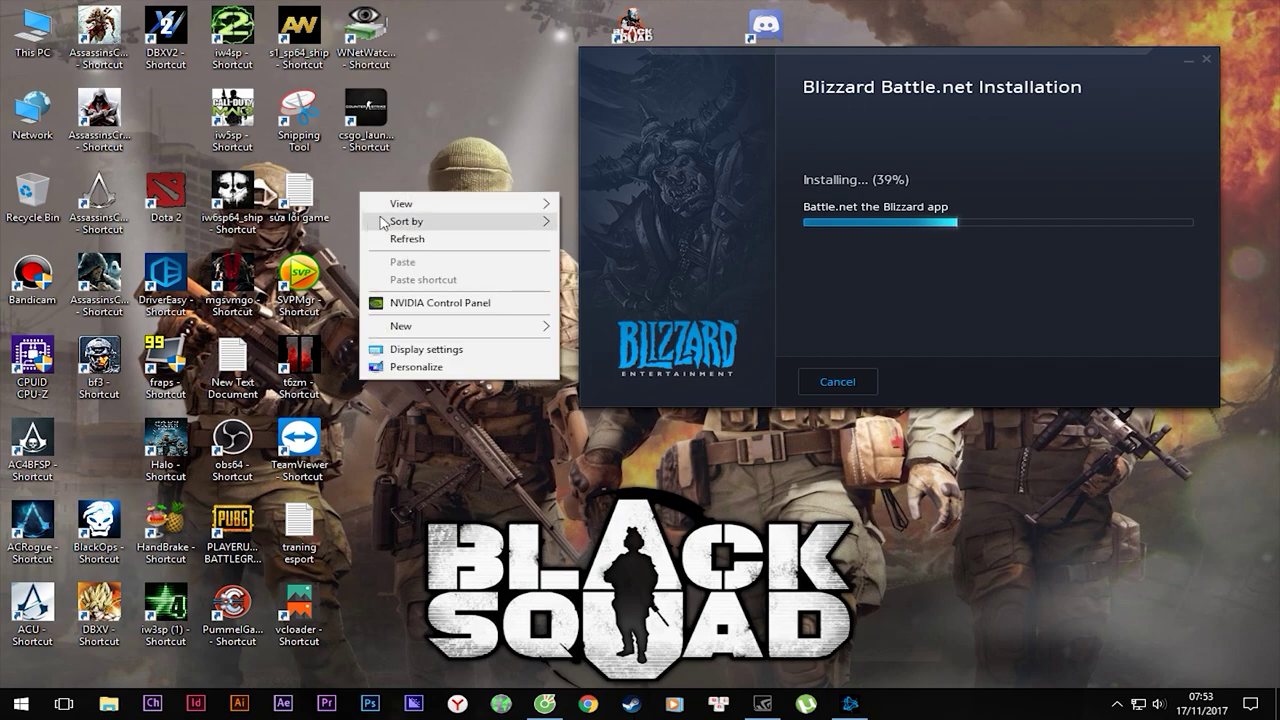
click(394, 238)
right_click(372, 193)
click(410, 242)
right_click(367, 201)
click(395, 249)
right_click(367, 202)
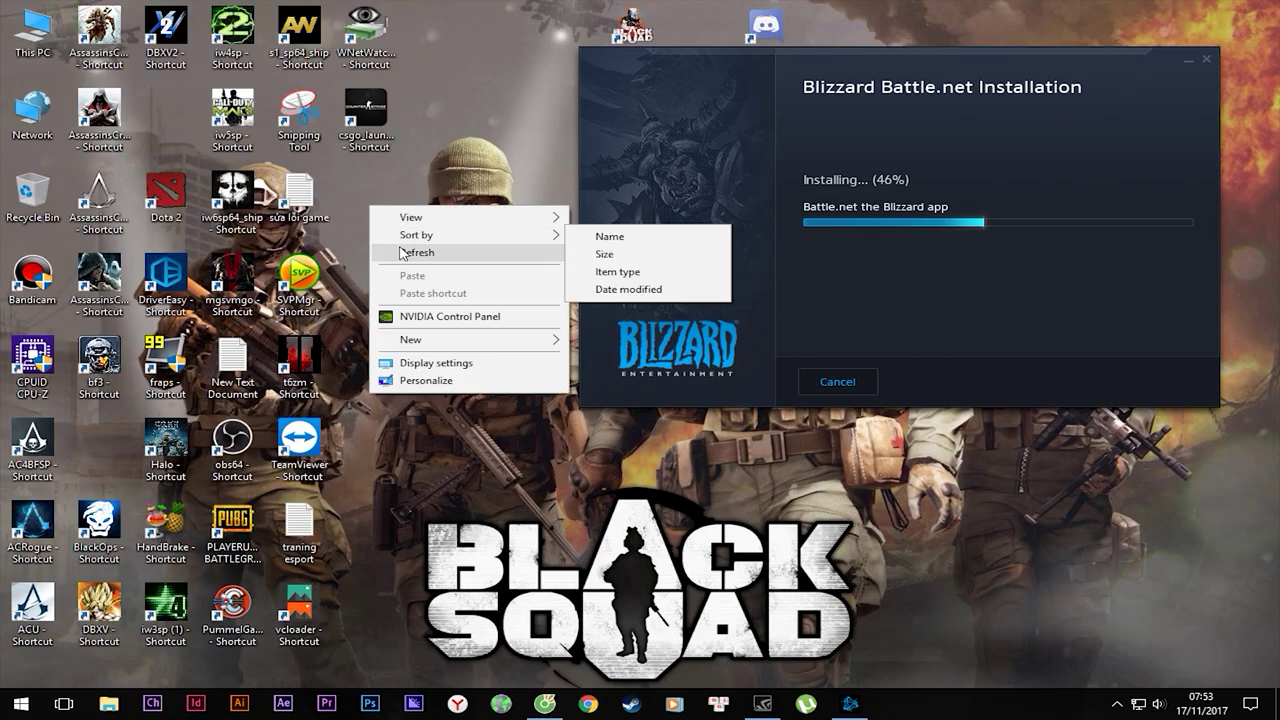
click(398, 249)
right_click(351, 195)
click(381, 244)
right_click(361, 196)
click(393, 240)
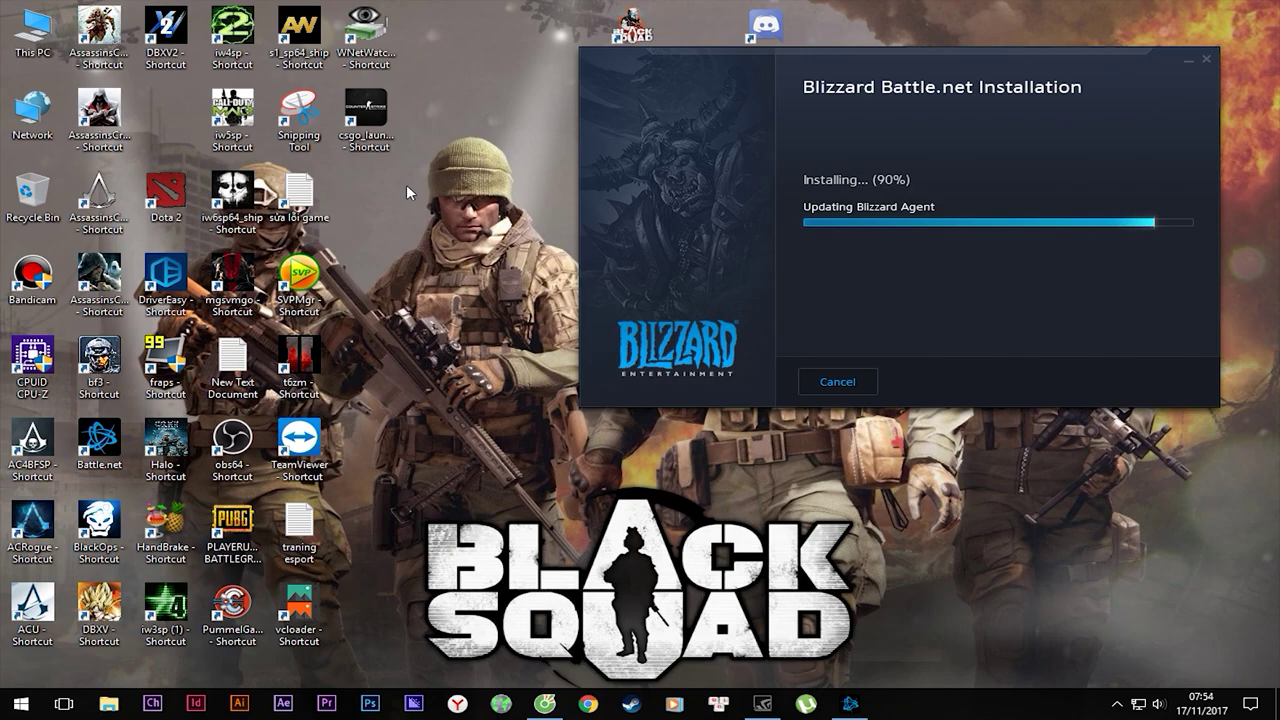
Step: Launch Battle.net from its desktop shortcut and move the shortcut beside Black Squad
right_click(101, 447)
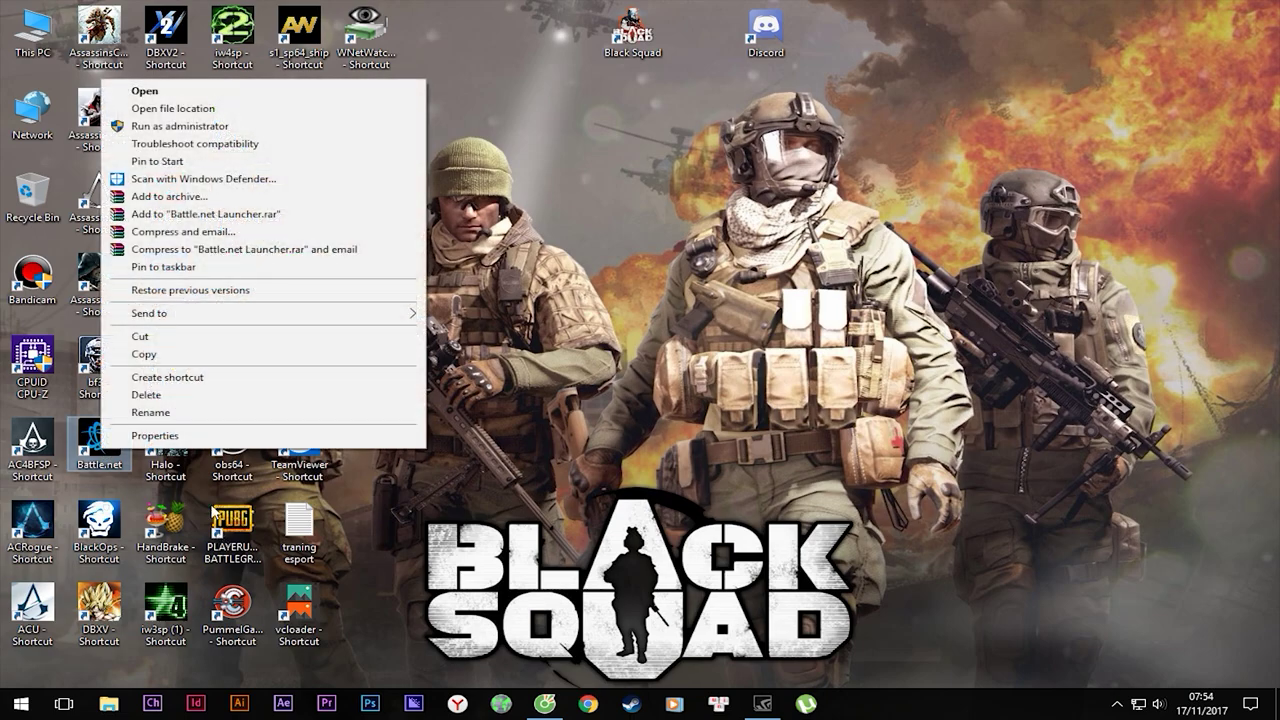
click(145, 91)
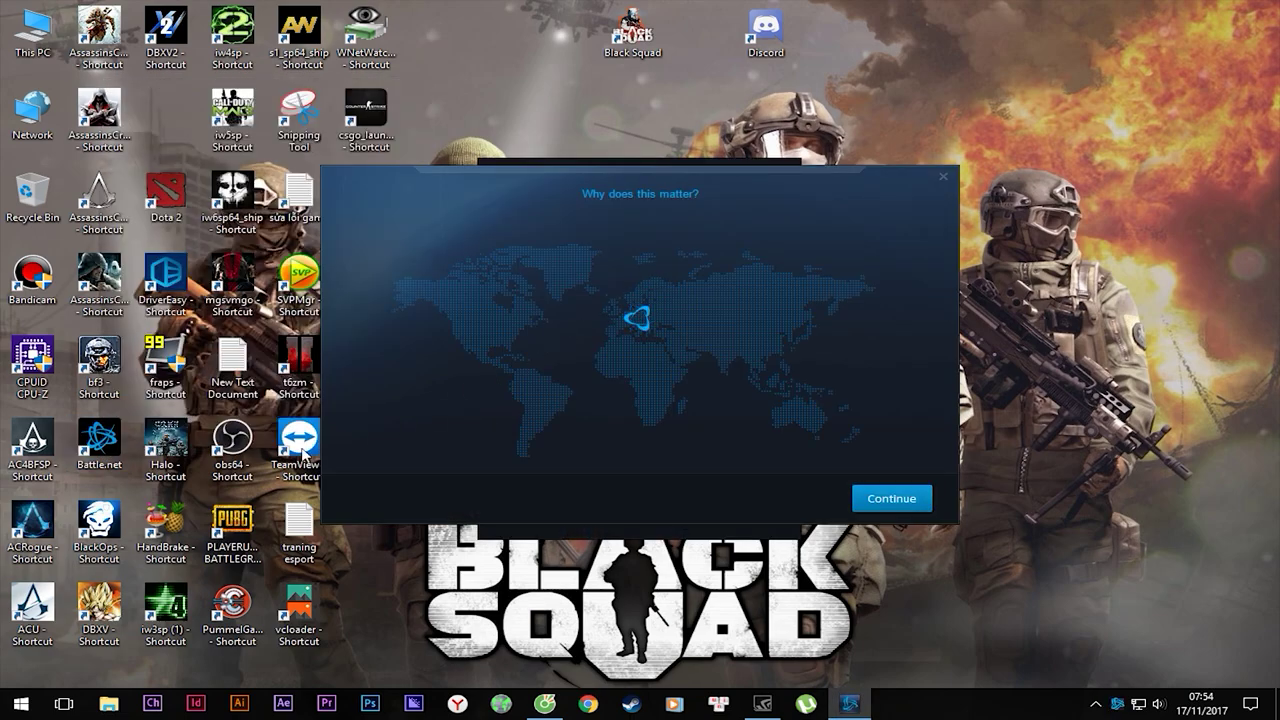
drag(100, 445, 563, 92)
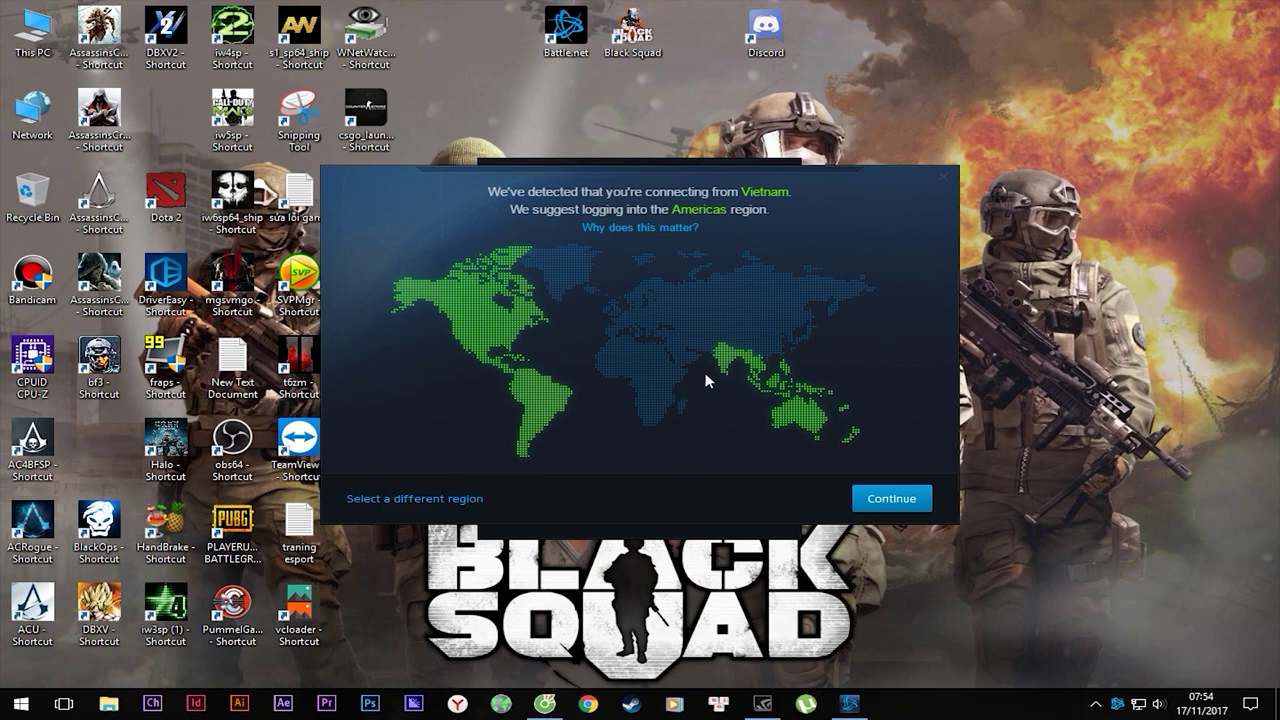
Step: Change the region from the suggested Americas to Asia and continue to the login window
click(785, 360)
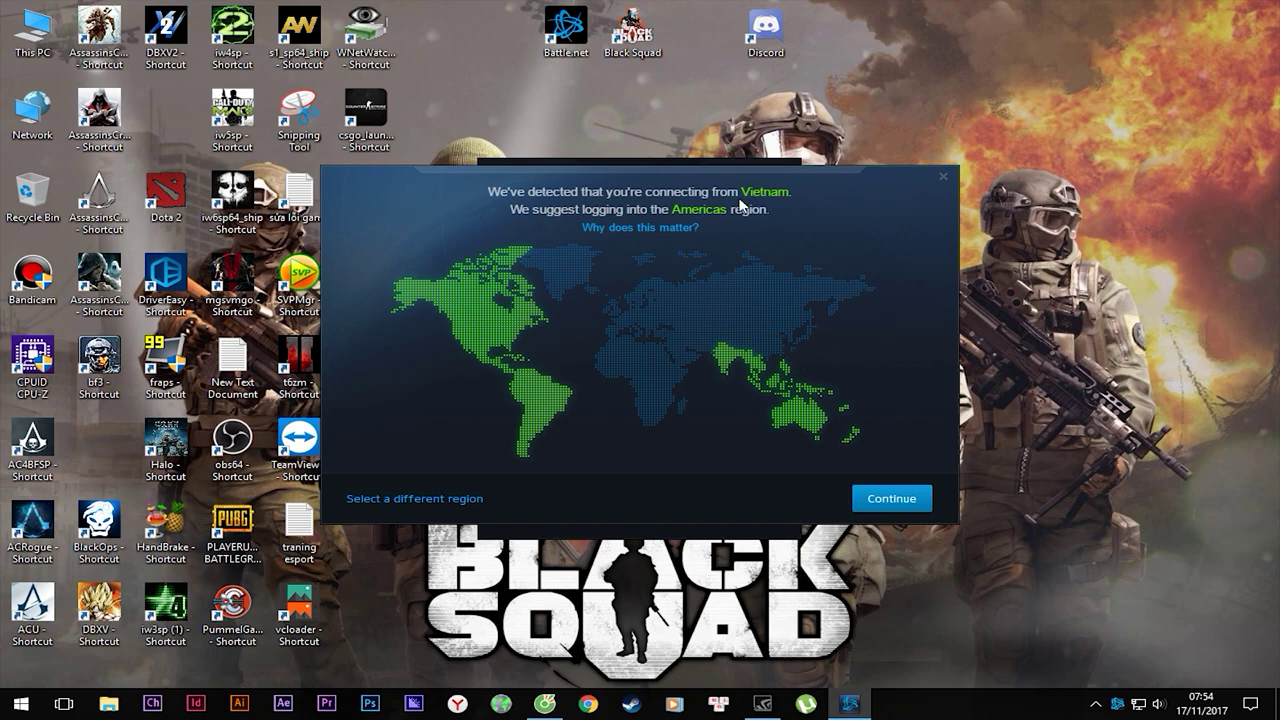
click(391, 498)
click(712, 201)
click(643, 253)
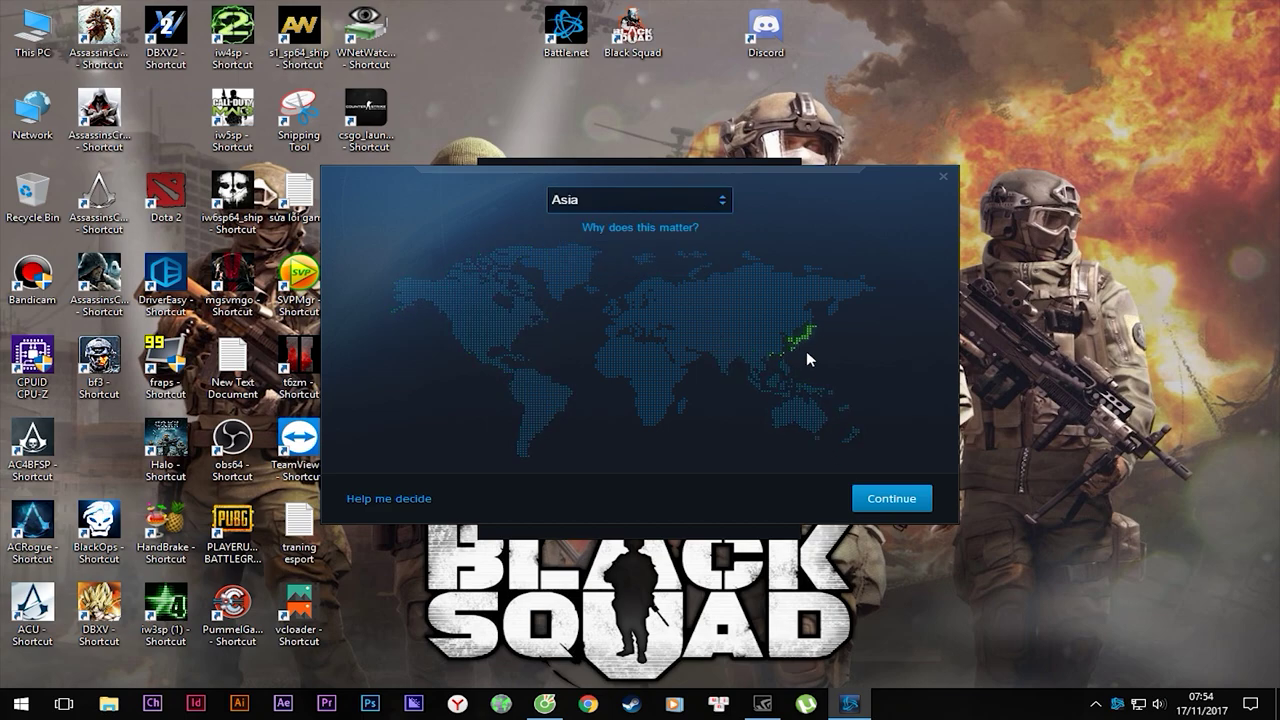
click(637, 205)
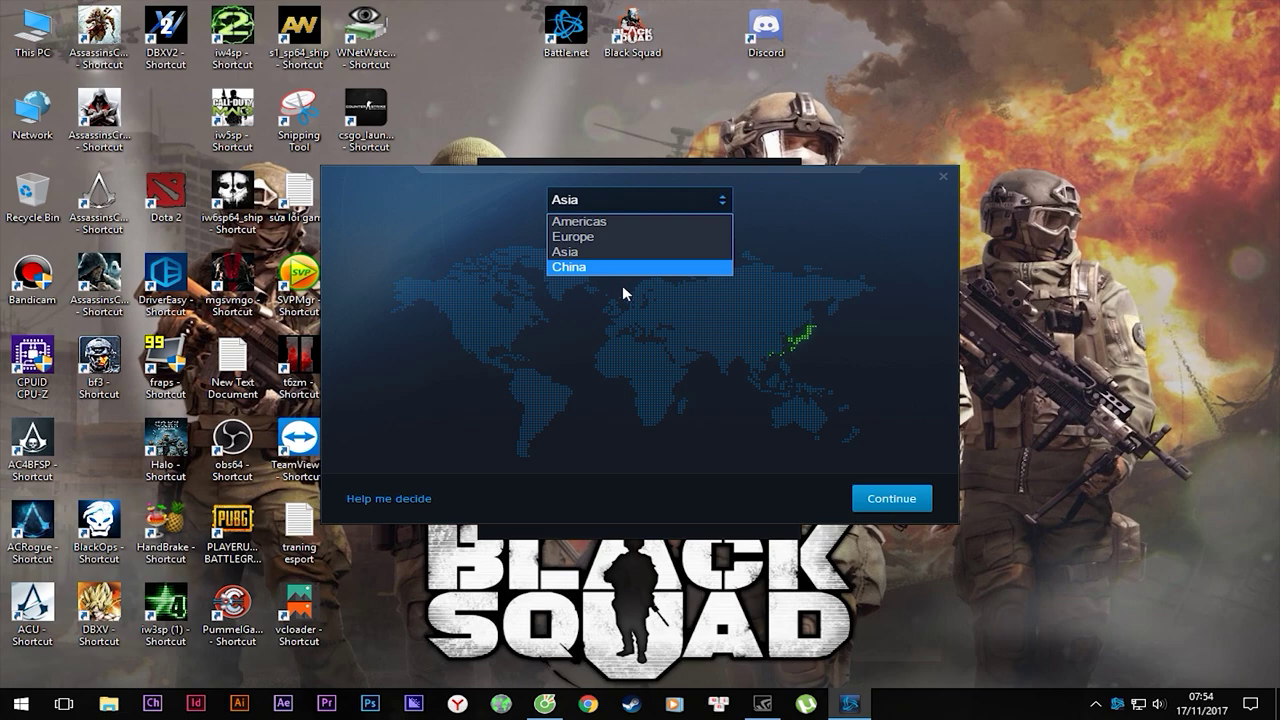
click(609, 254)
click(891, 498)
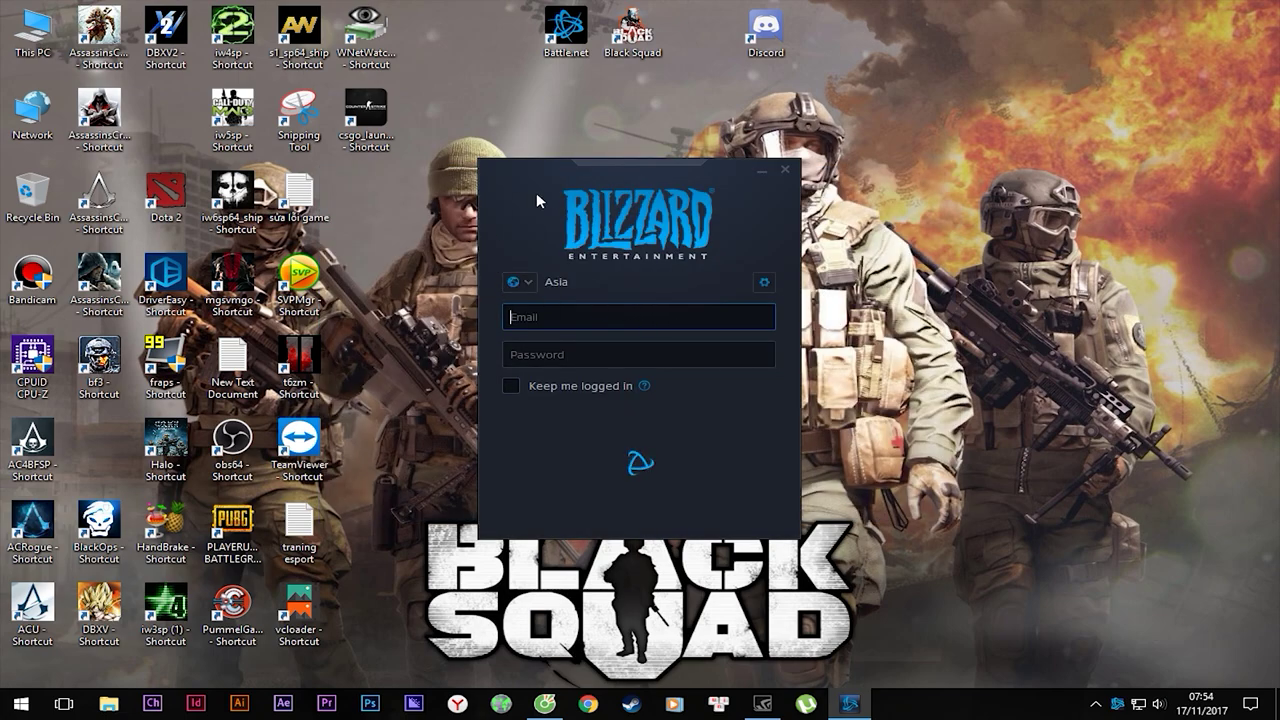
Step: Shift the Blizzard login window toward the right side of the screen
drag(607, 163, 774, 164)
click(958, 157)
click(566, 32)
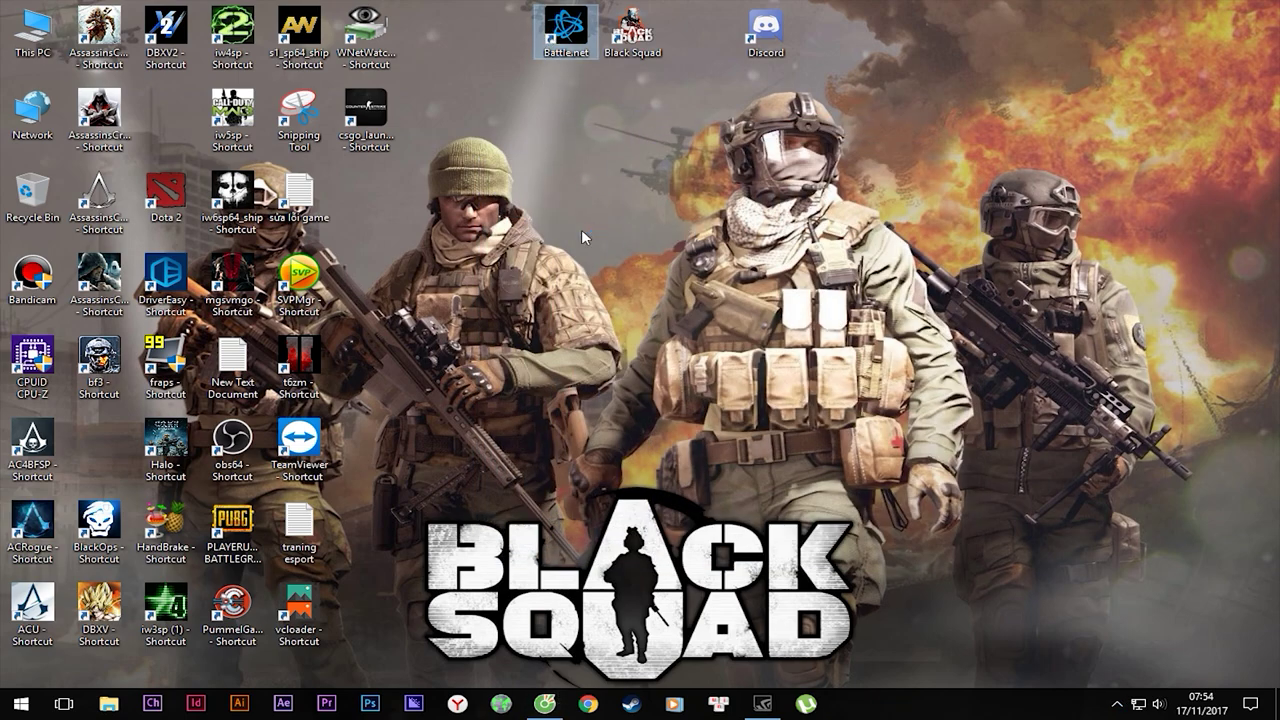
drag(602, 165, 727, 159)
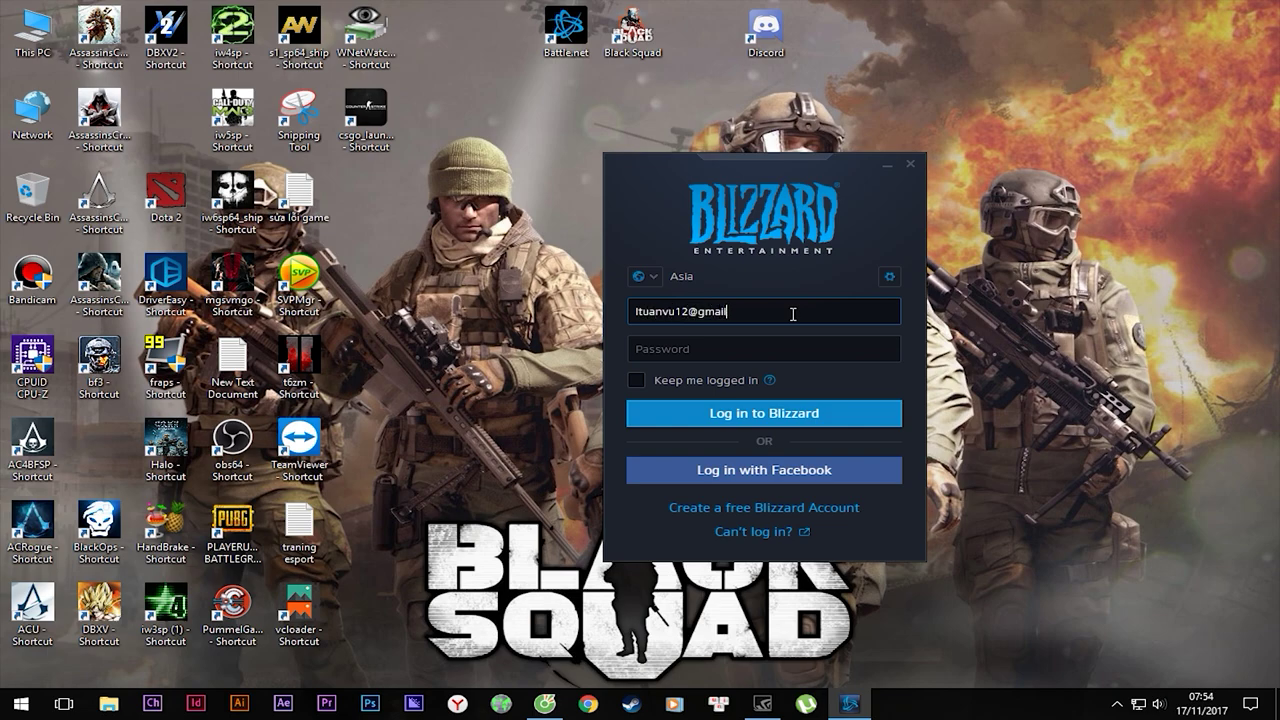
Step: Log in with the account password and Keep me logged in ticked, then pin Battle.net to the taskbar
key(Tab)
text(***)
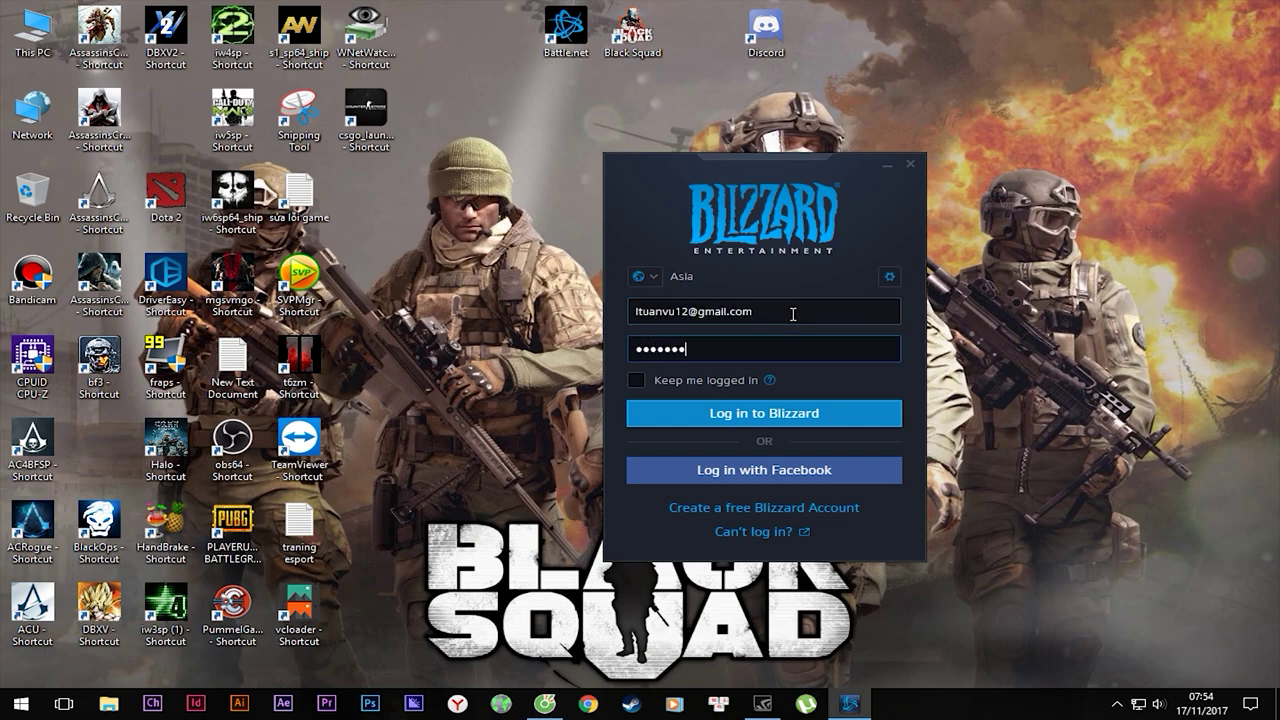
click(686, 383)
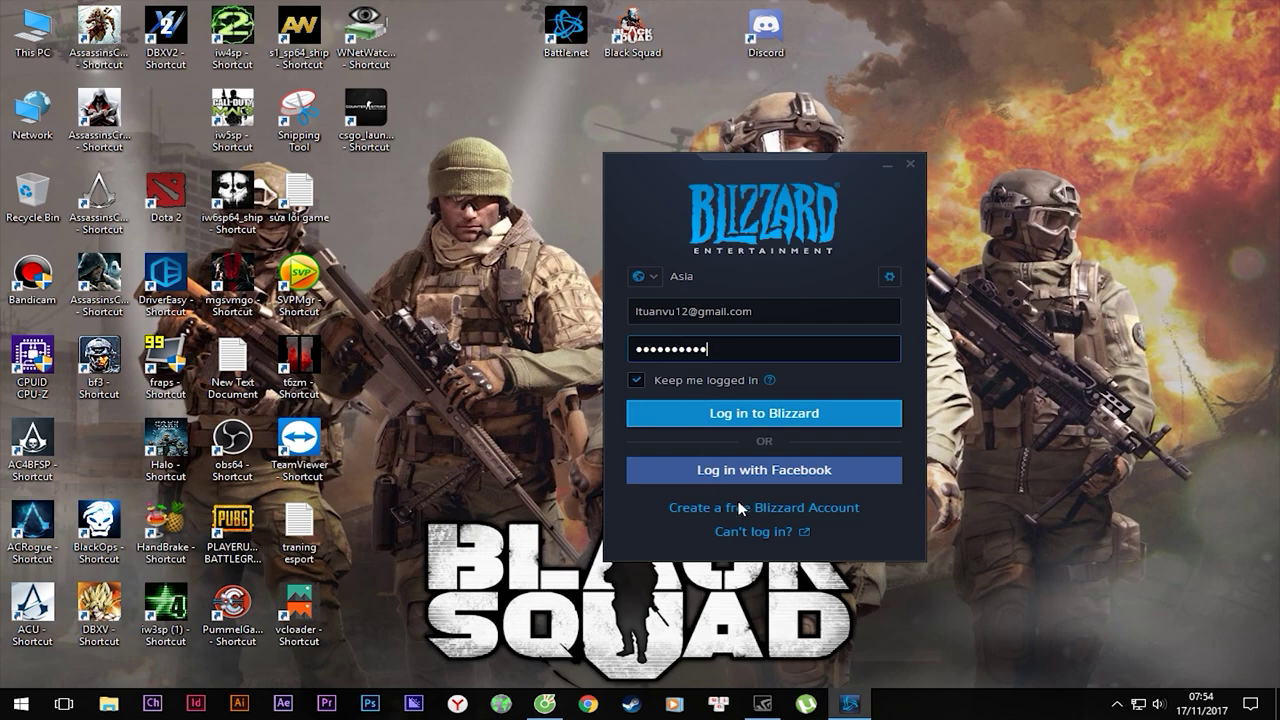
click(836, 420)
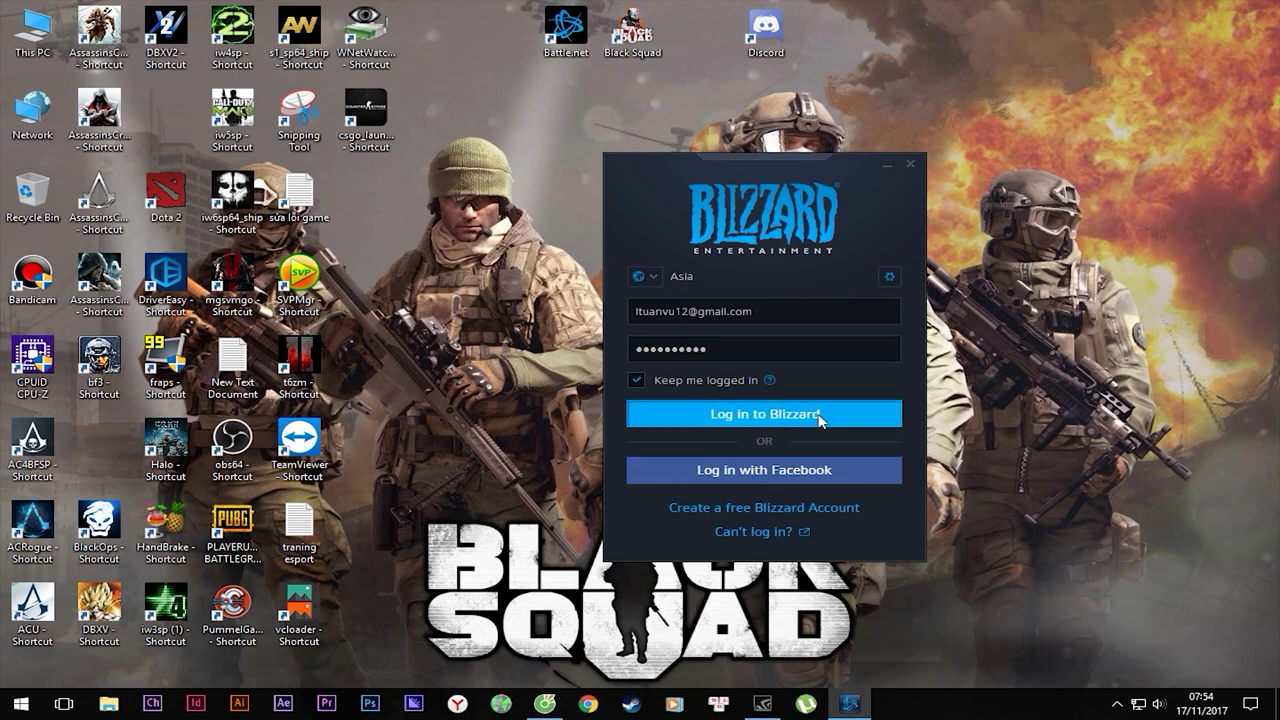
right_click(577, 52)
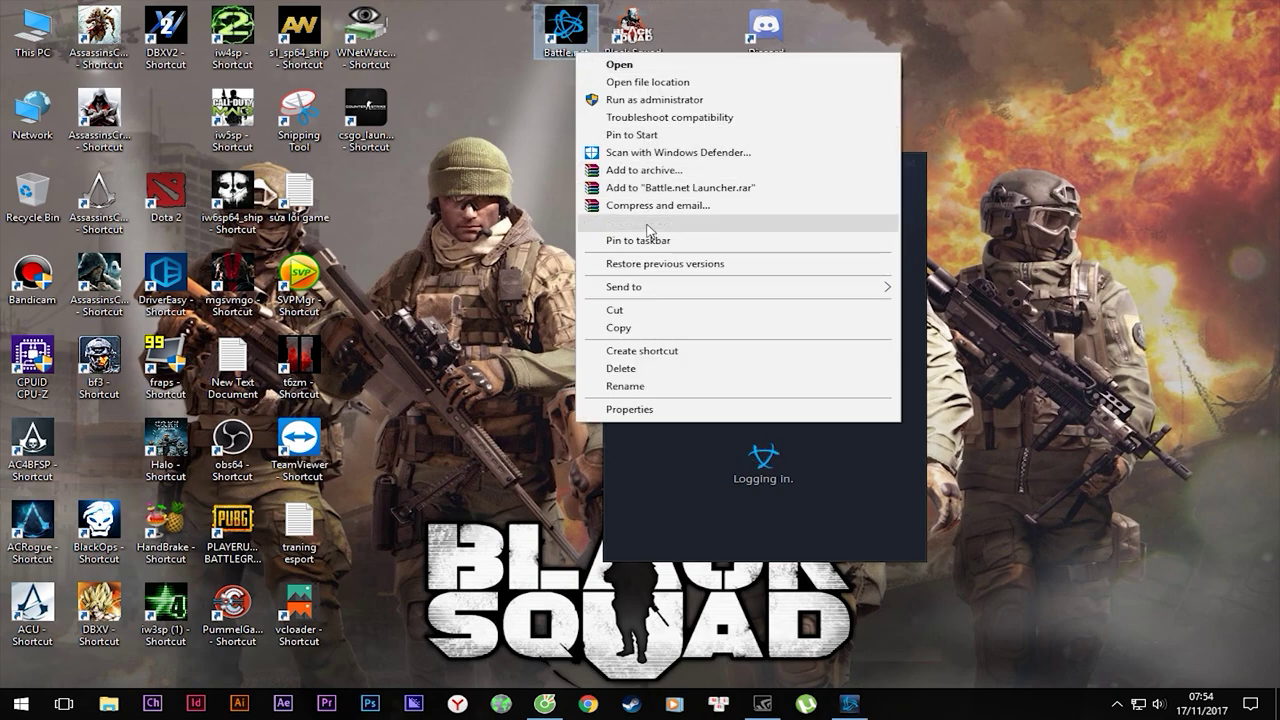
click(630, 240)
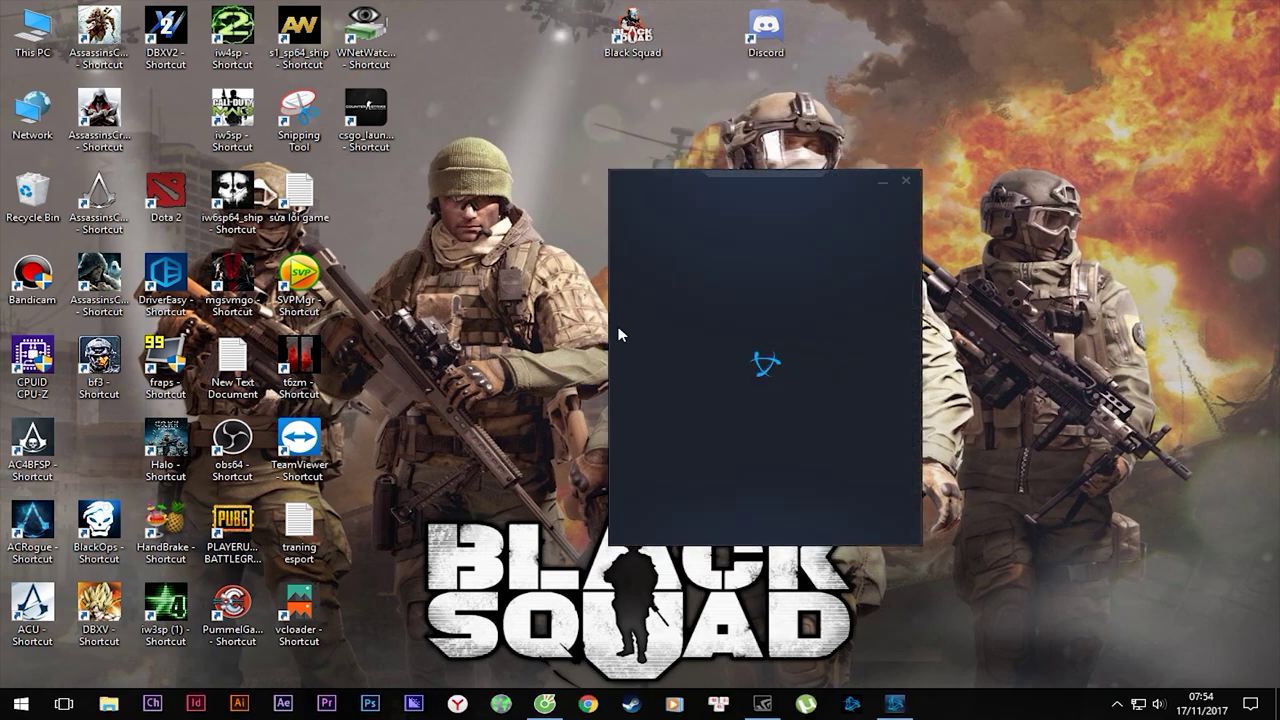
Step: Enter PcCrackGaming as the BattleTag, trim it to PcGaming, and create it
right_click(464, 244)
click(530, 292)
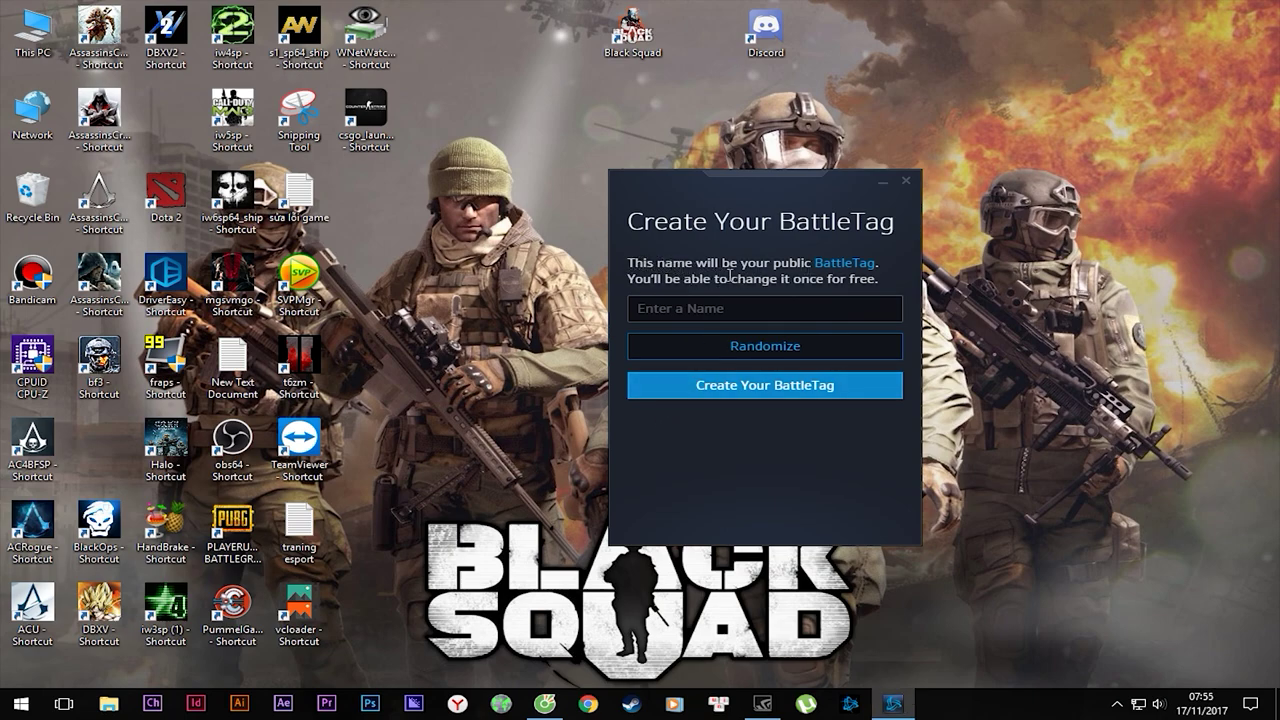
text(PcCr)
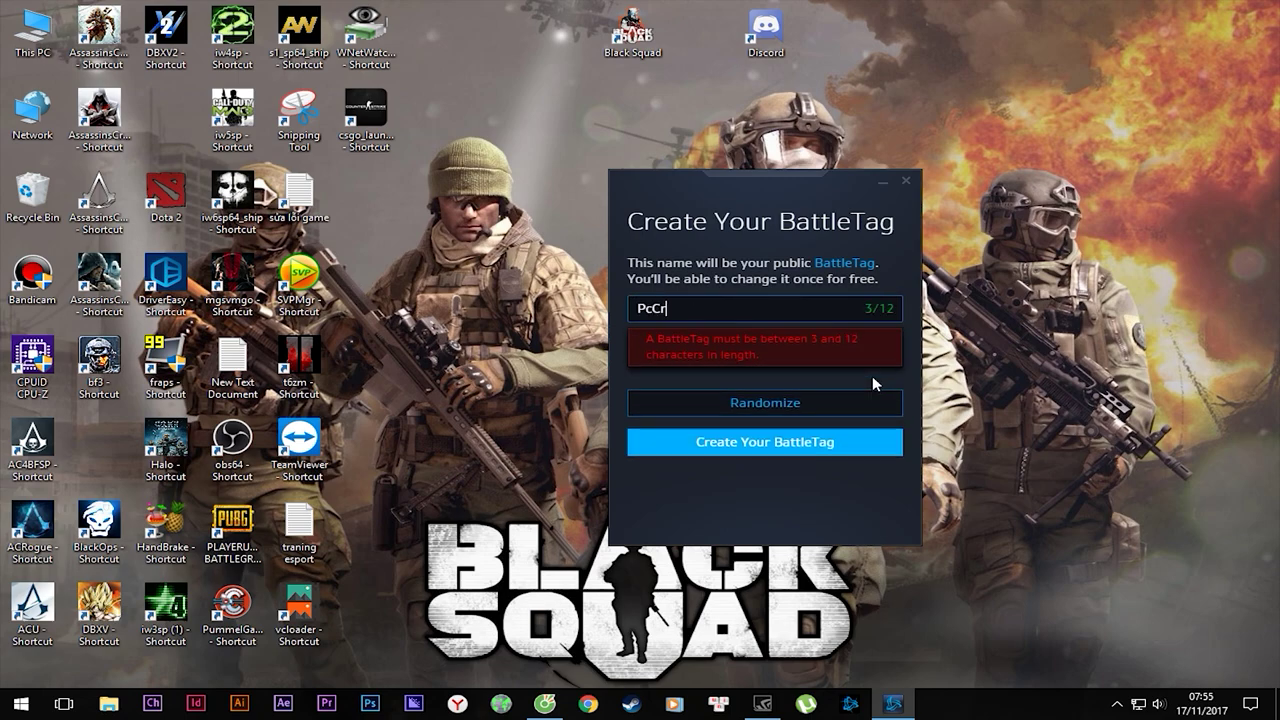
text(ackGaming)
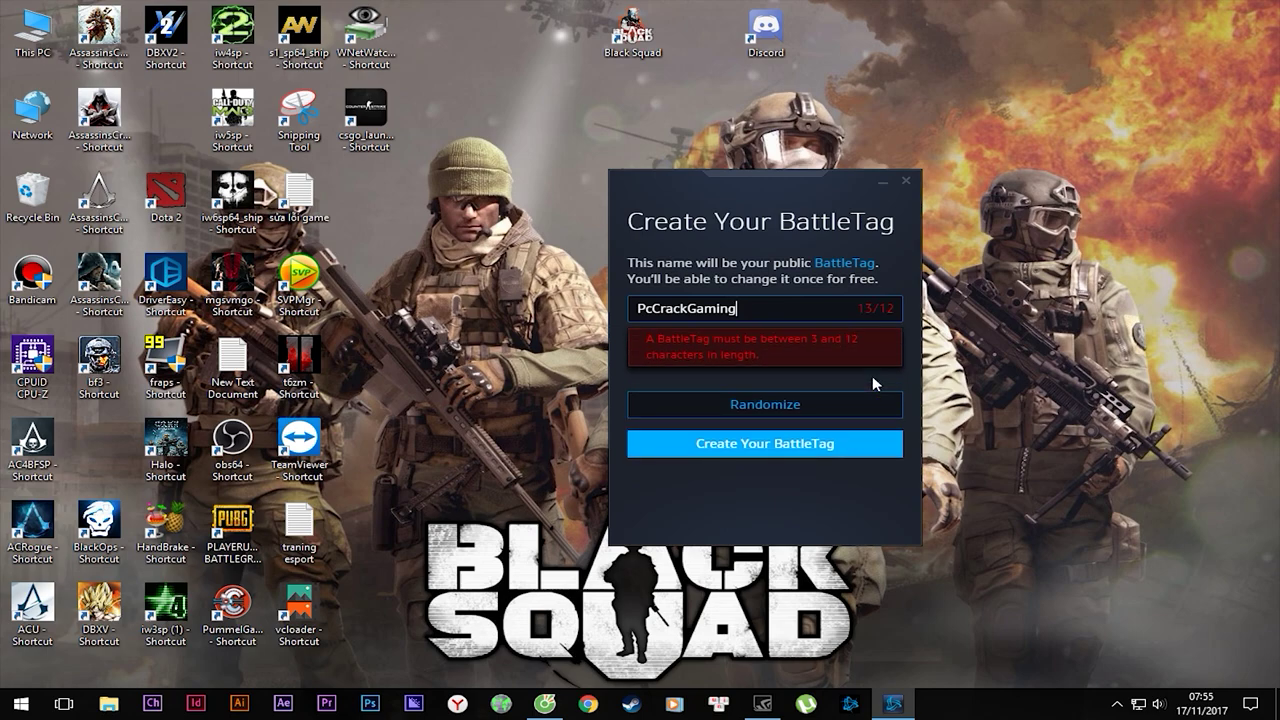
key(Left)
key(Left)
key(Left)
key(Left)
key(Left)
key(Left)
key(Left)
key(Left)
key(Delete)
key(Delete)
key(BackSpace)
key(BackSpace)
key(BackSpace)
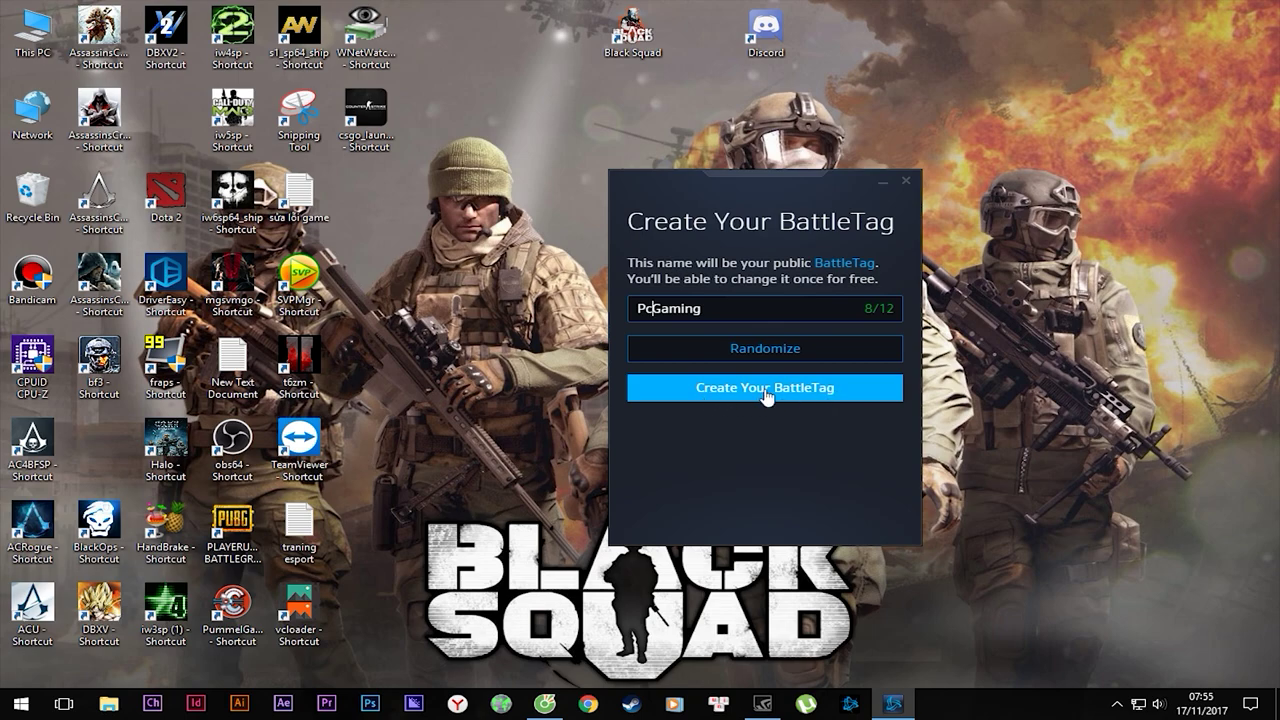
click(767, 390)
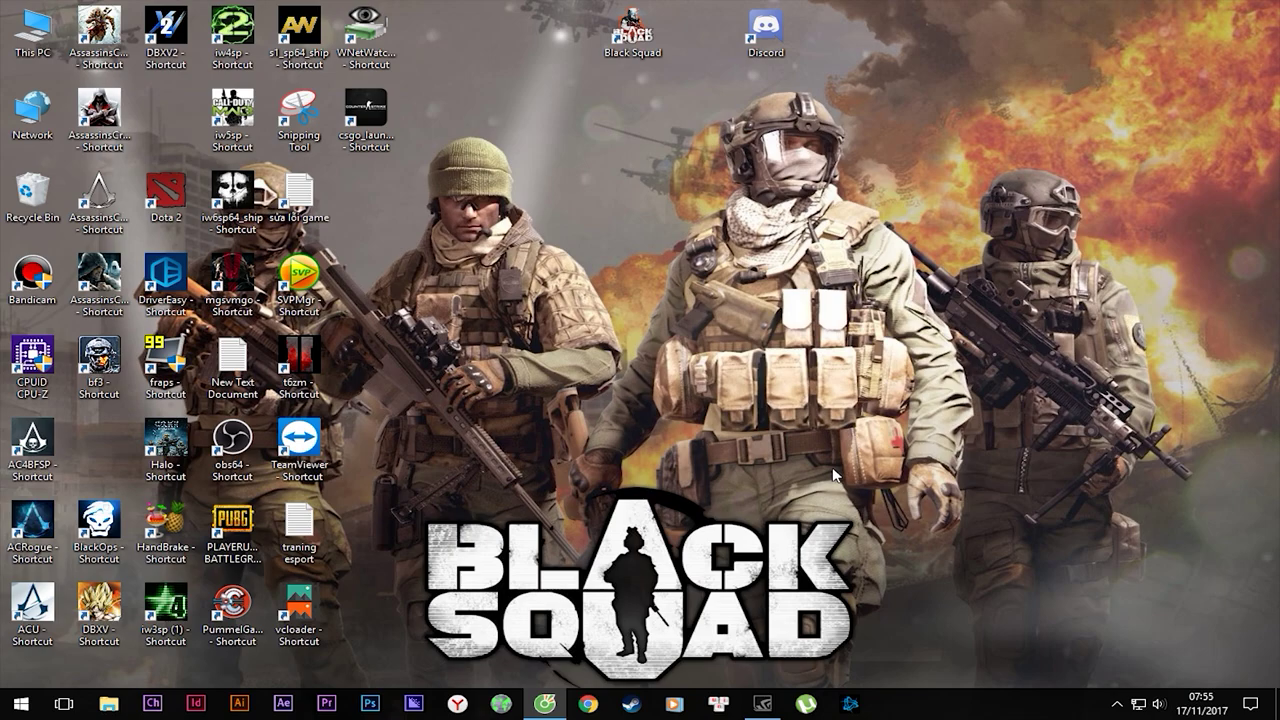
Step: Refresh the desktop and reopen Battle.net from the system tray
right_click(567, 298)
click(646, 347)
right_click(598, 298)
click(660, 350)
right_click(603, 296)
click(660, 347)
click(1117, 703)
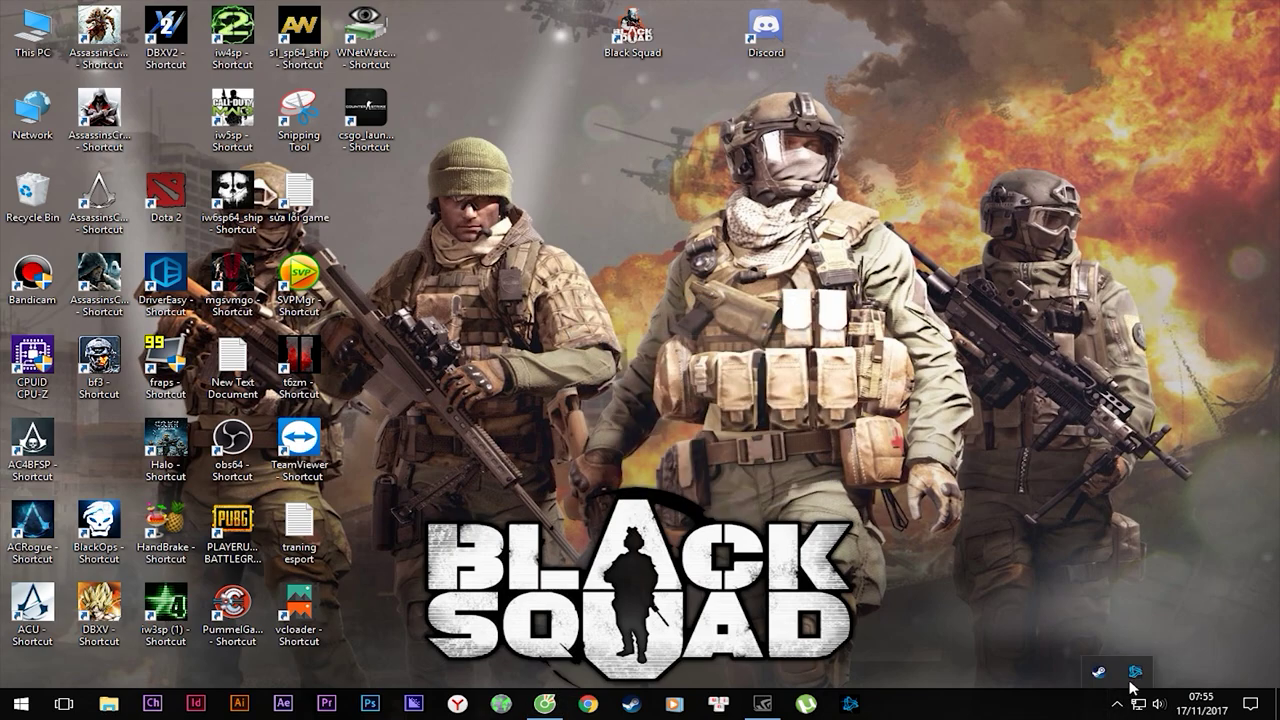
click(1135, 672)
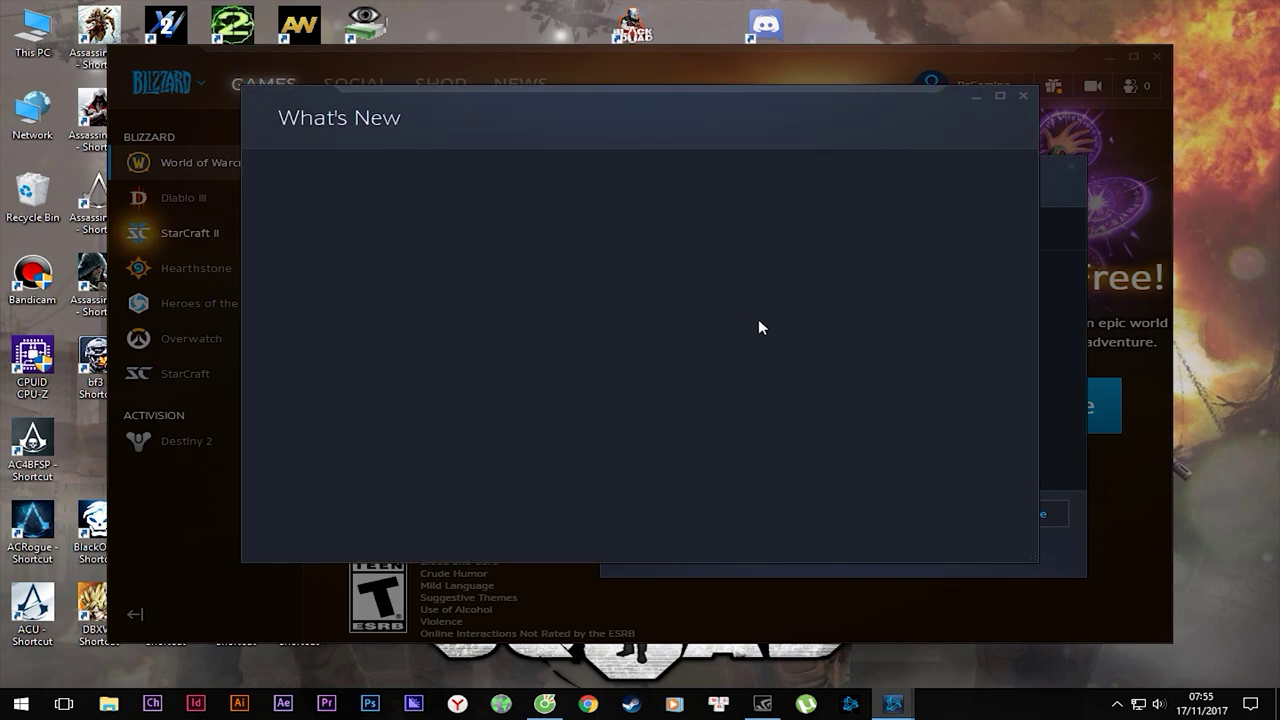
Step: Dismiss the What's New, Scan For Games and Social pop-ups, then go to the Shop page
click(1045, 96)
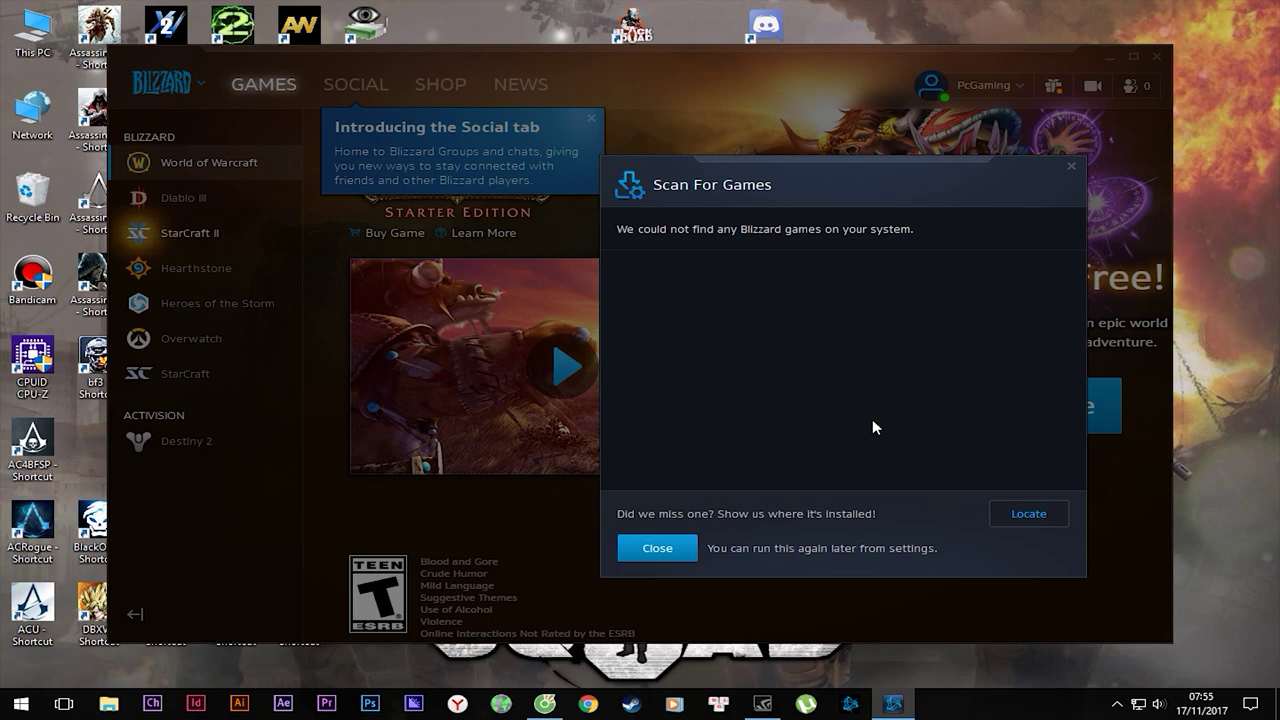
click(658, 550)
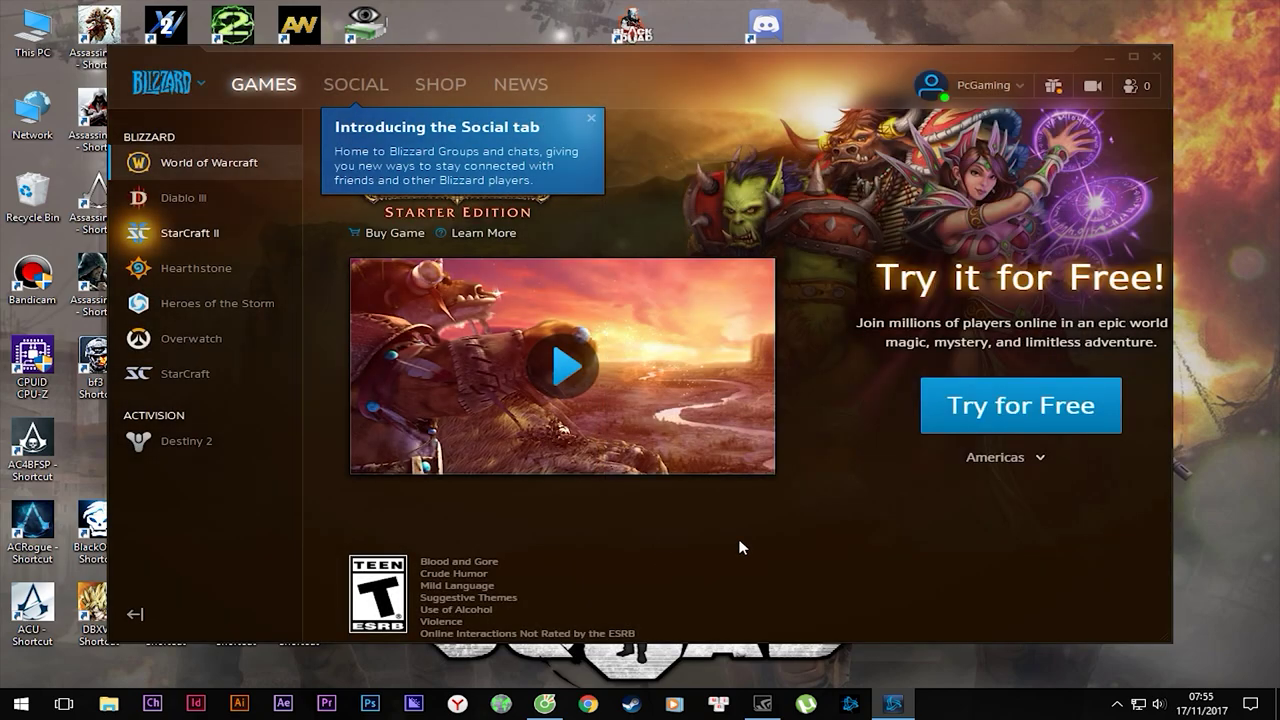
click(591, 118)
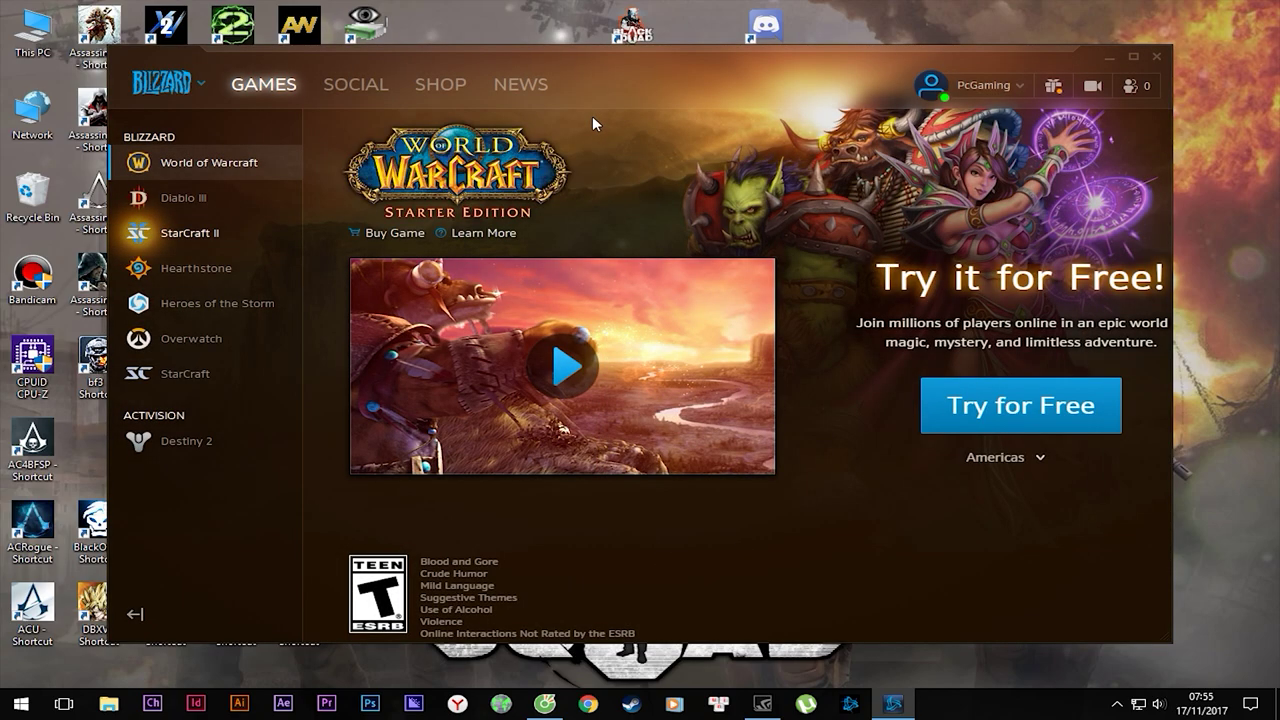
click(380, 84)
click(268, 84)
click(436, 84)
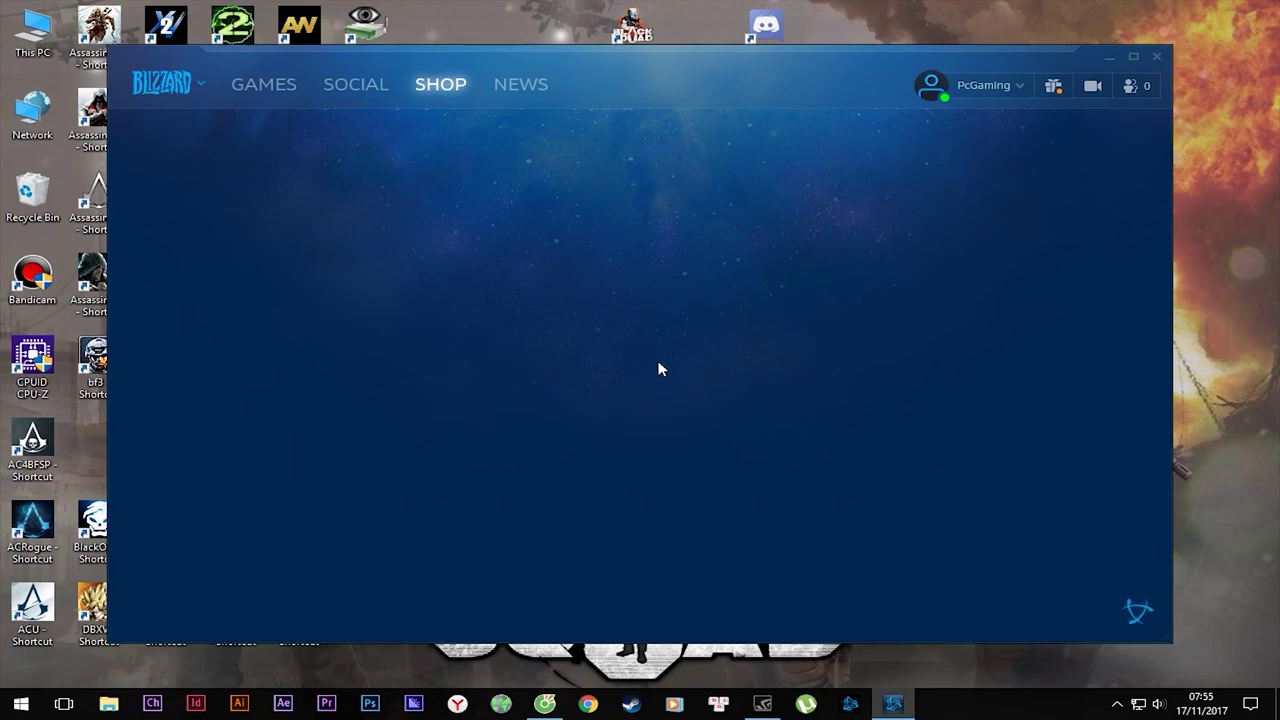
Step: Return to Games and view Diablo III, checking its region choices without changing them
click(285, 86)
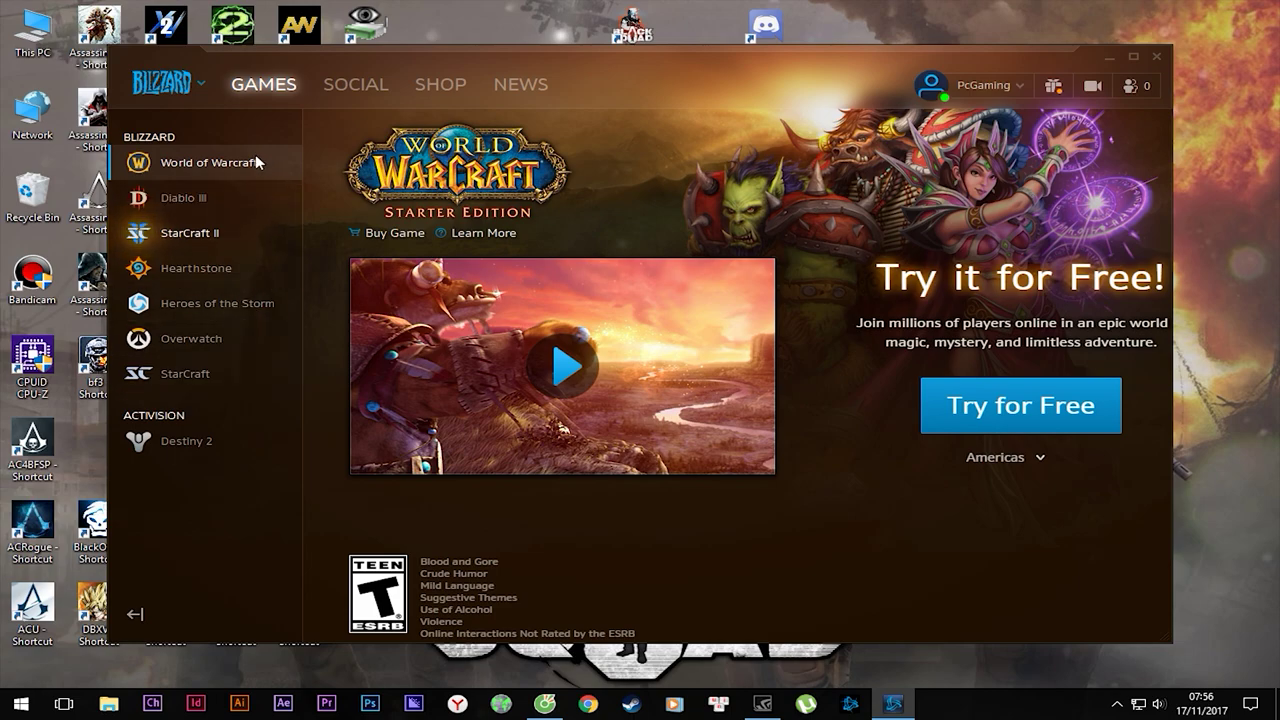
click(233, 192)
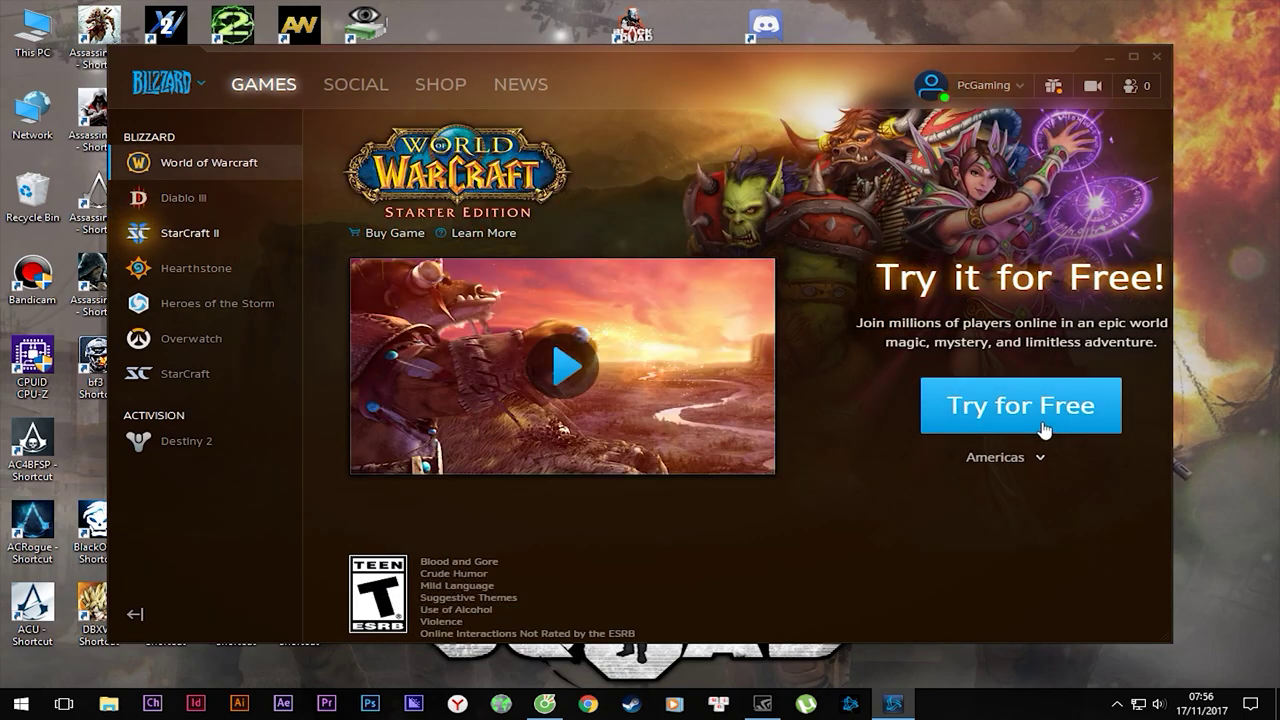
click(1040, 458)
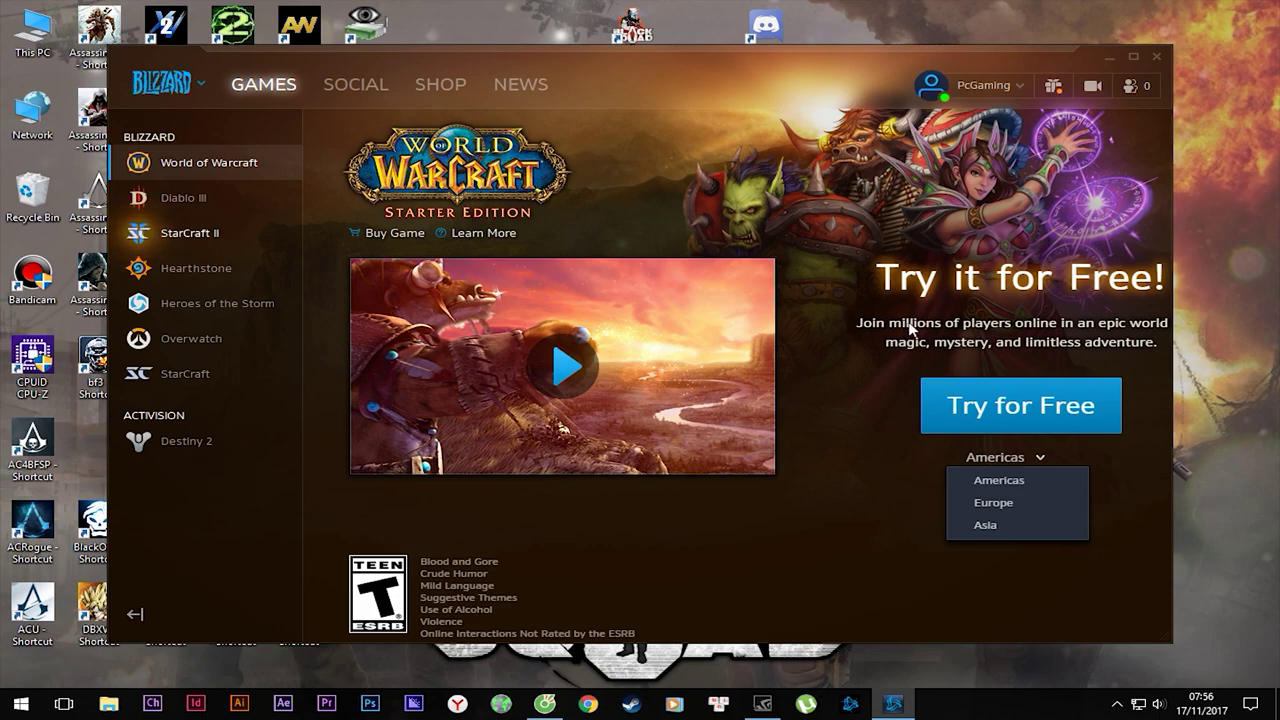
click(1120, 344)
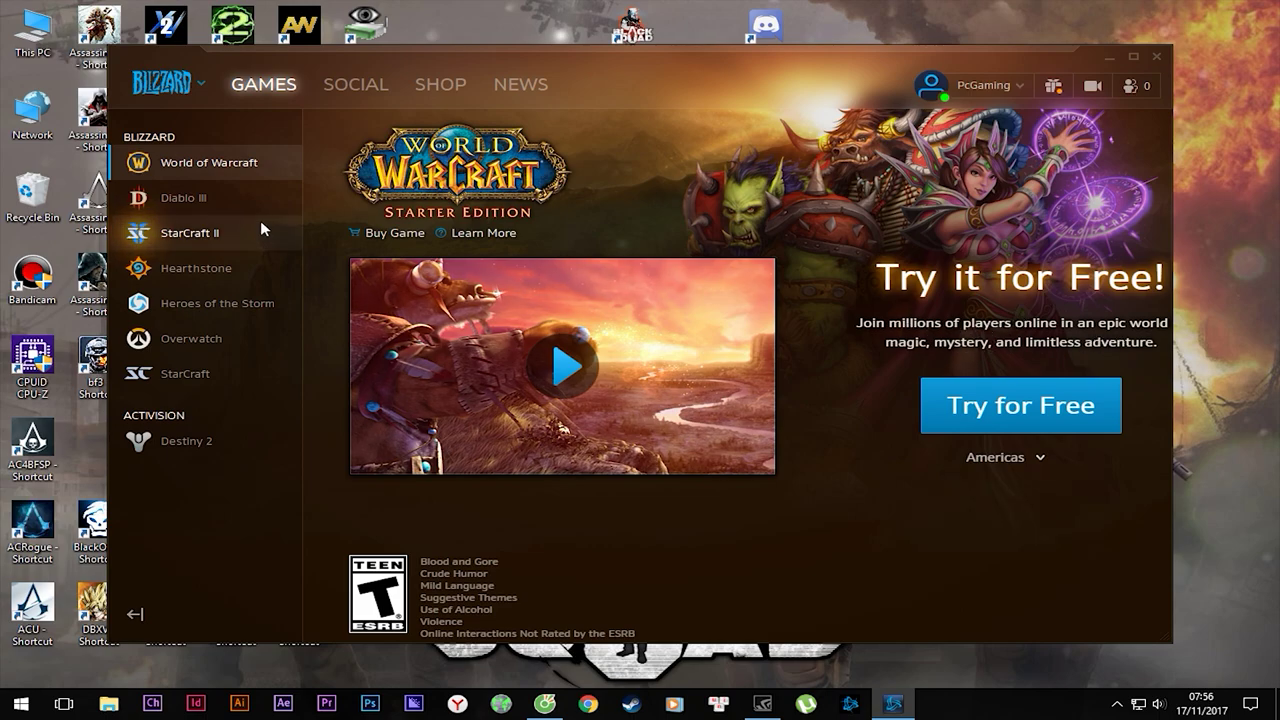
click(216, 214)
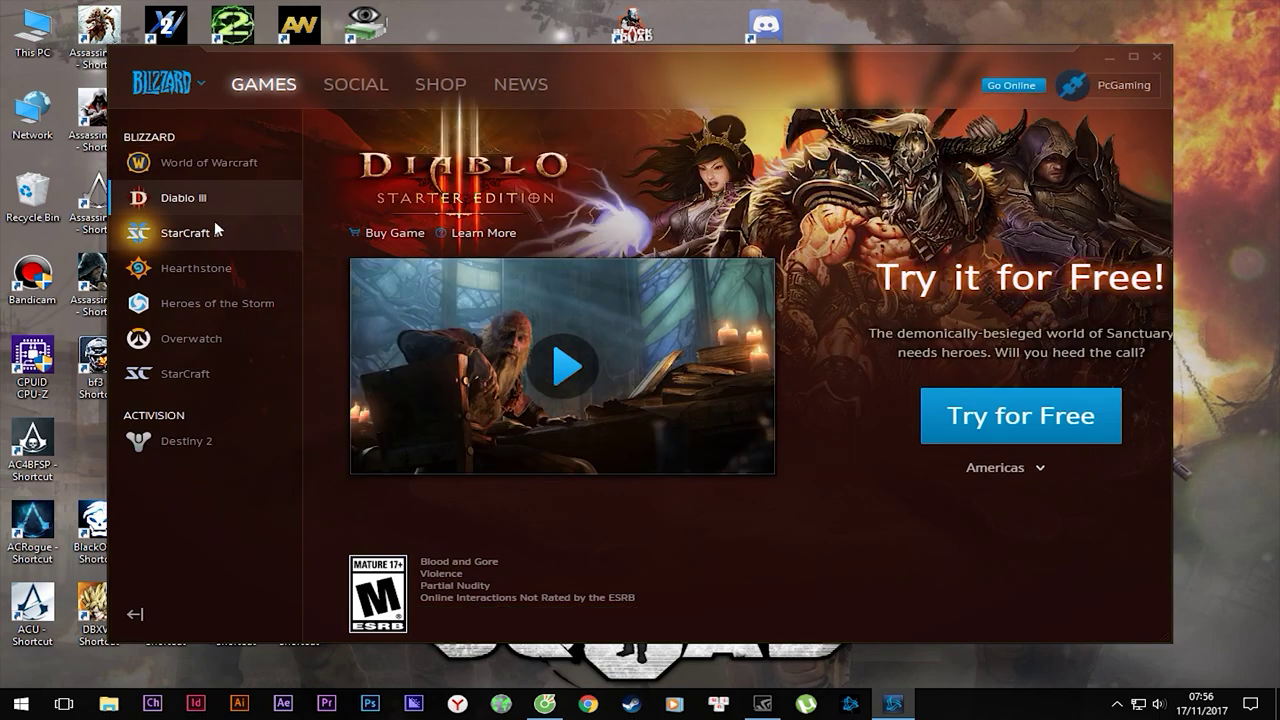
Step: Page through Hearthstone, StarCraft II, Heroes of the Storm, Overwatch and StarCraft
click(215, 268)
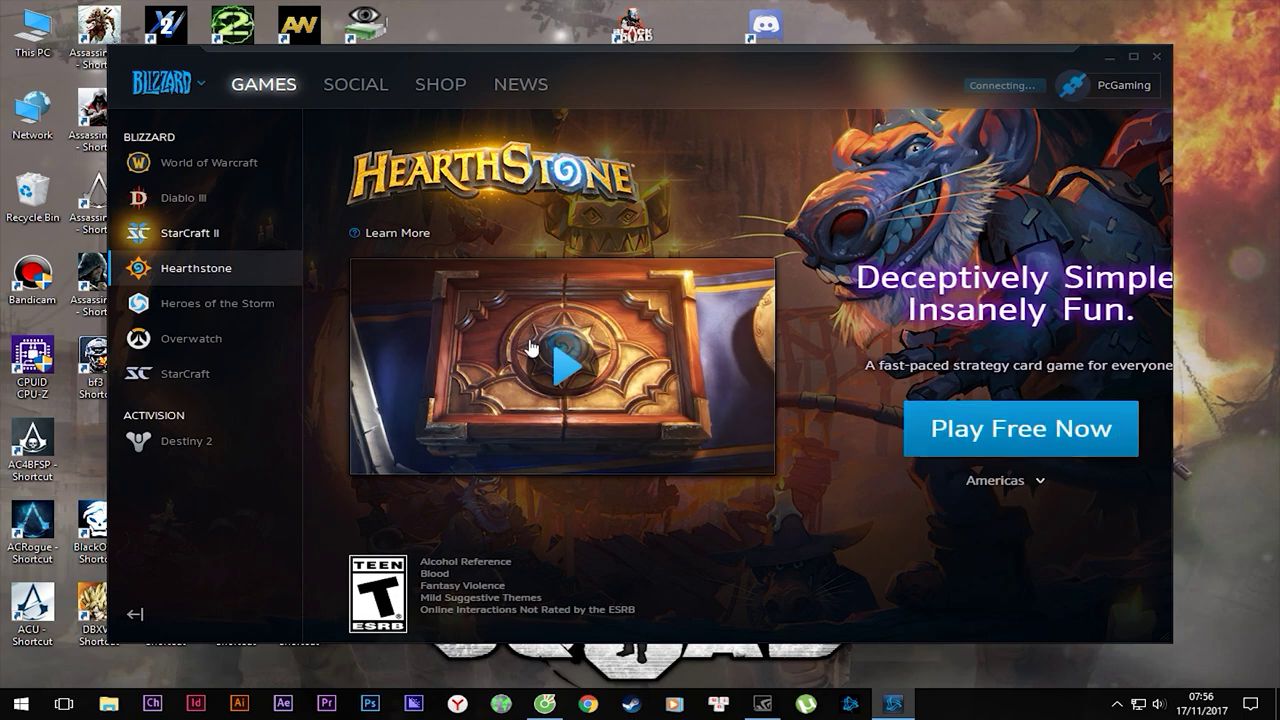
click(180, 238)
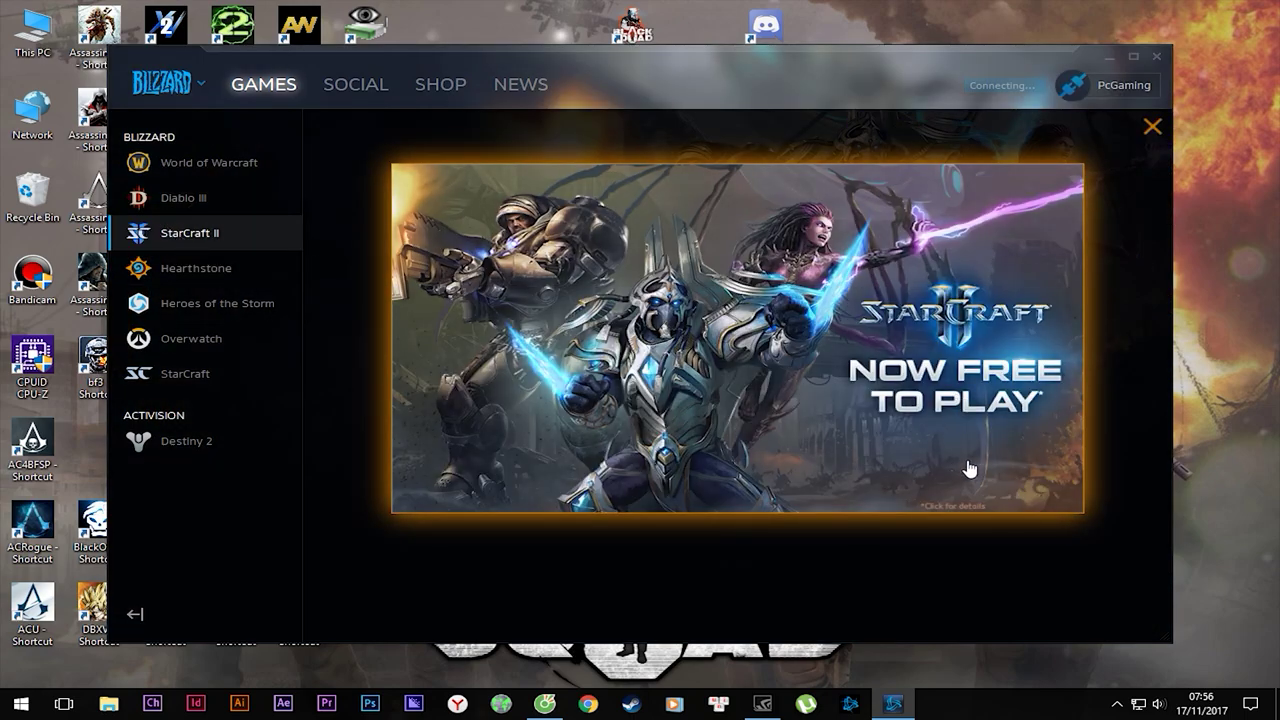
click(1151, 128)
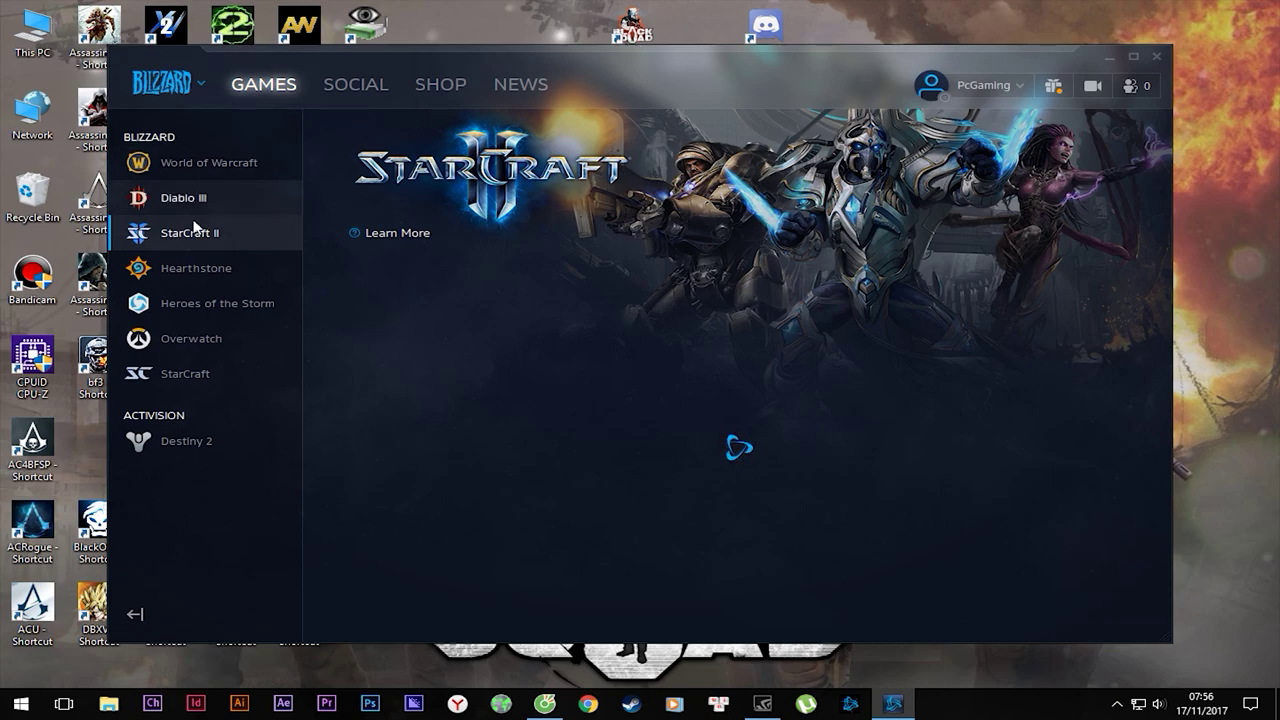
click(204, 310)
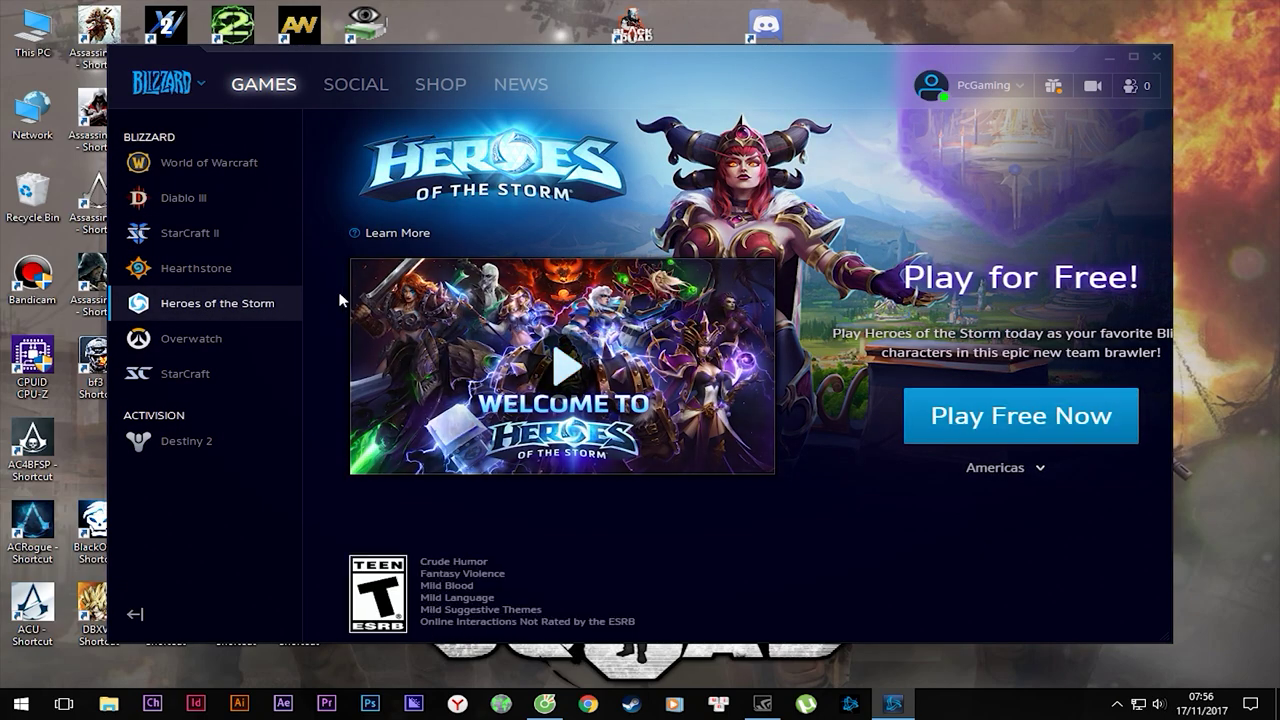
click(219, 344)
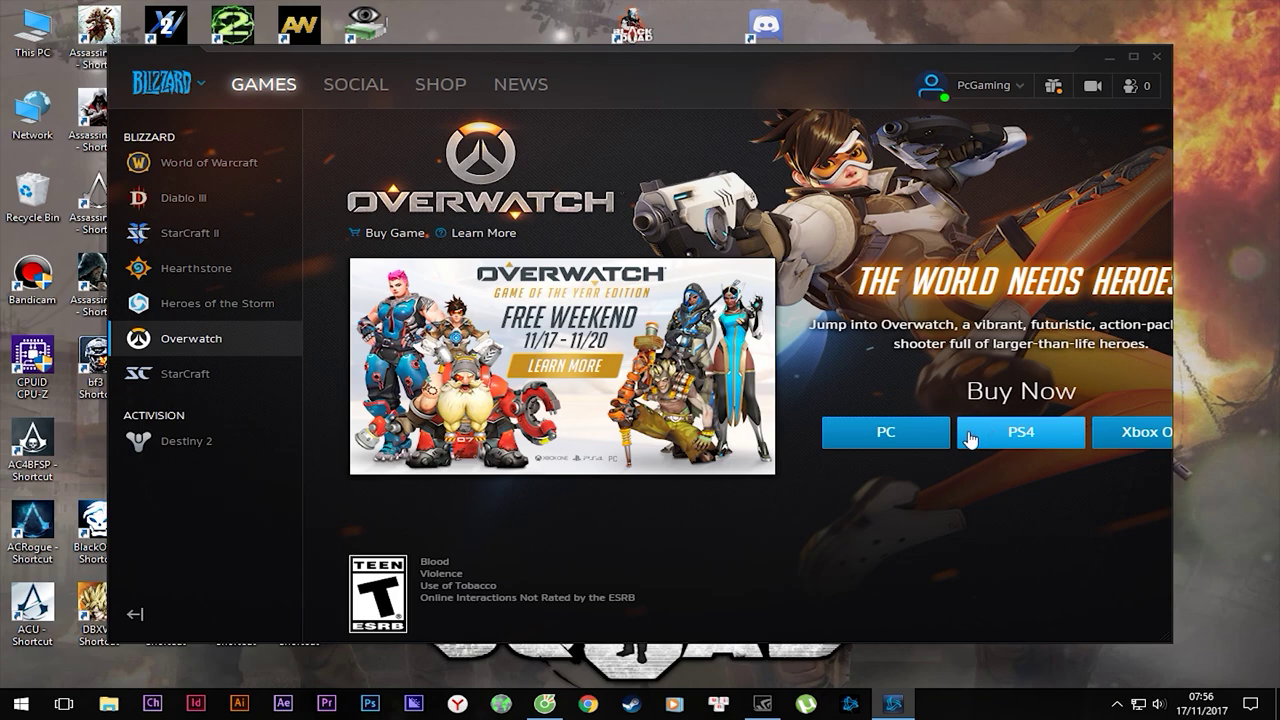
click(196, 376)
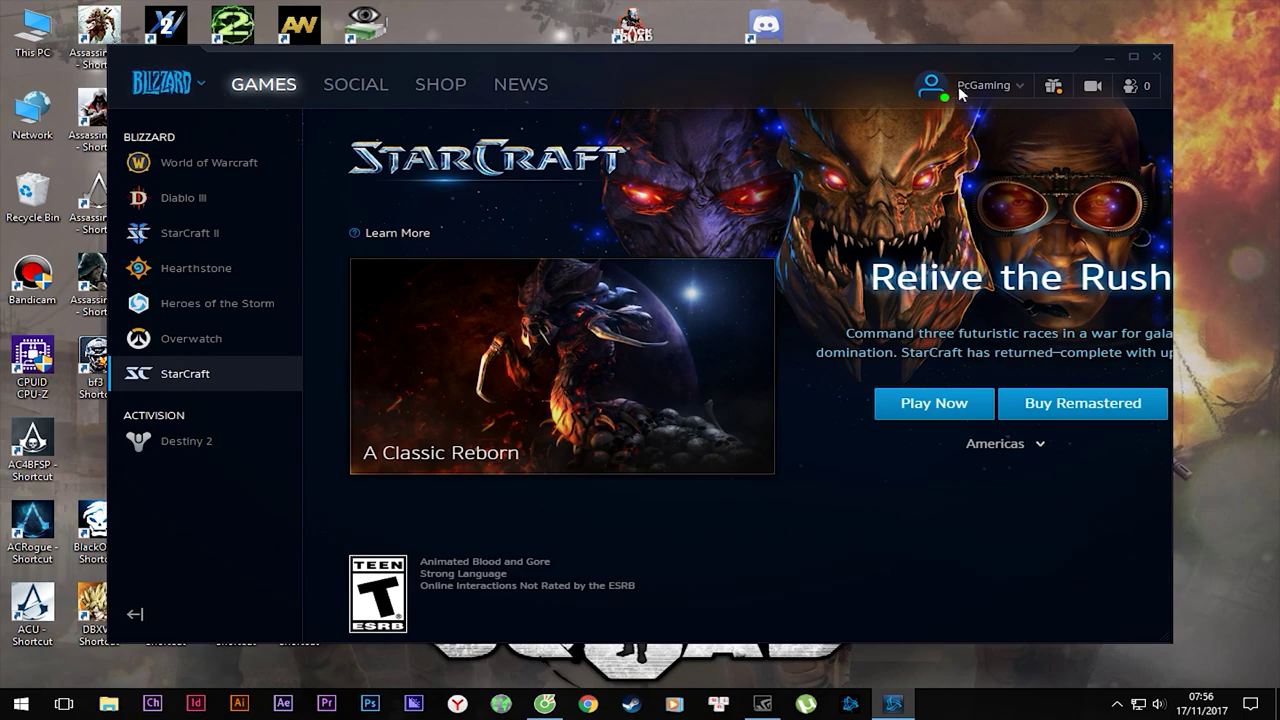
Step: Close the Battle.net window, choosing Exit application rather than minimizing to the tray
click(1157, 58)
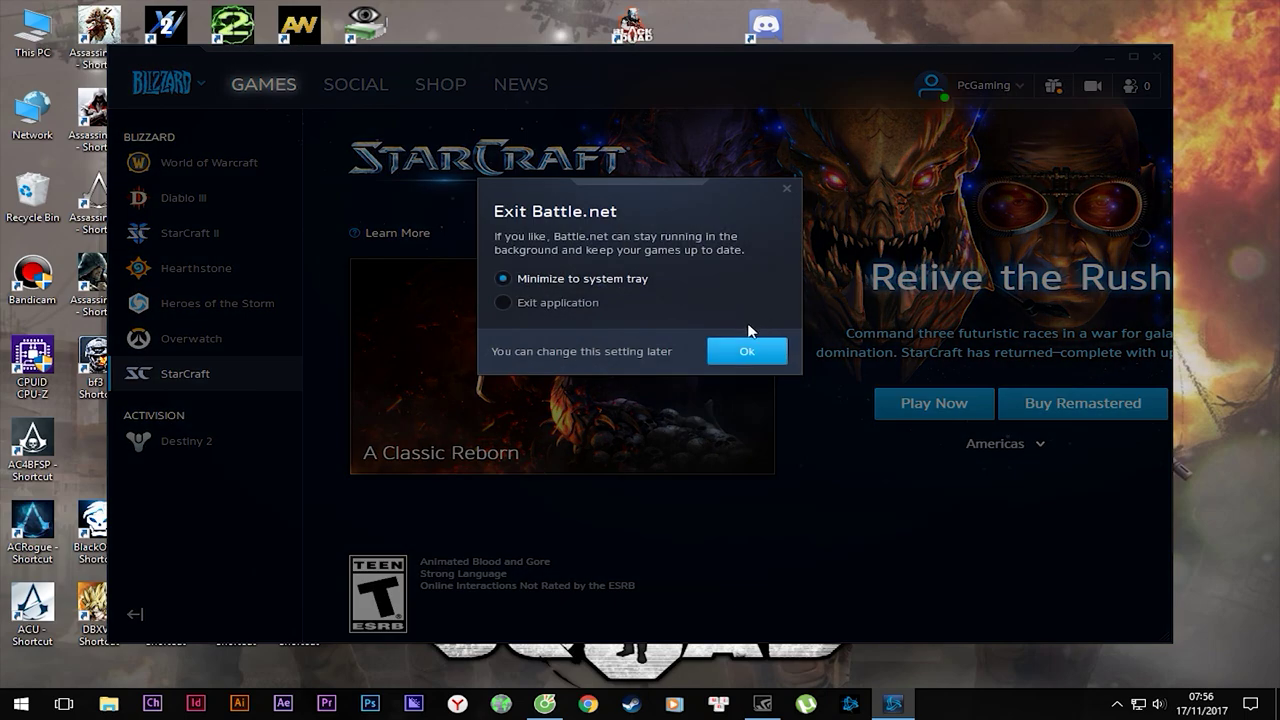
click(527, 304)
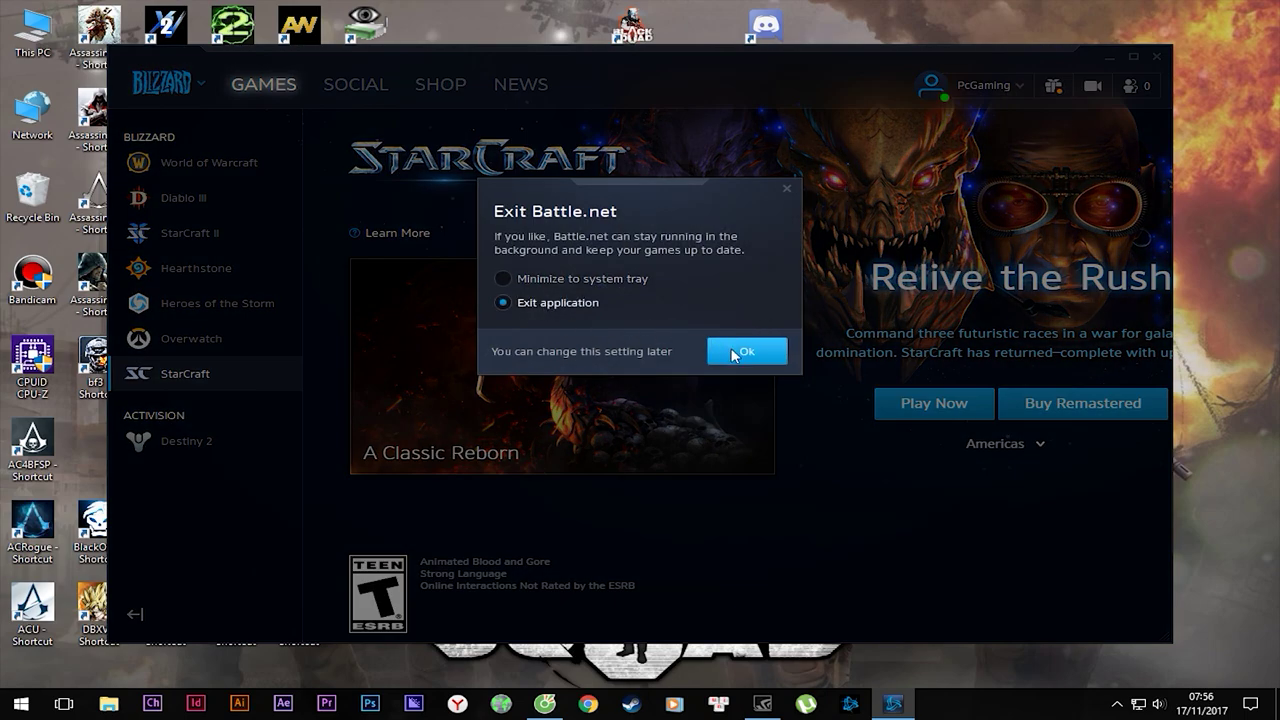